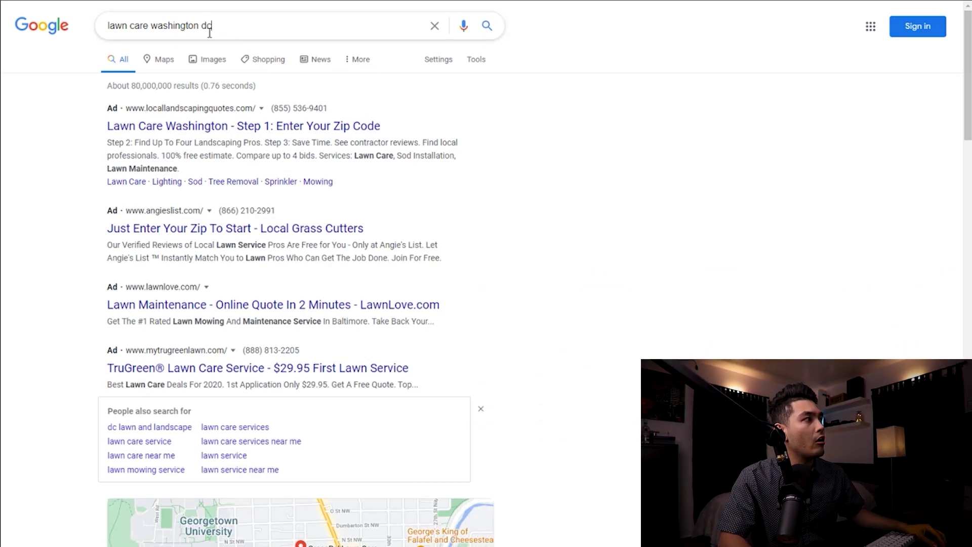
Review the Google ads for 'lawn care washington dc' and open the TruGreen ad's landing page.
drag(119, 41, 105, 31)
click(571, 144)
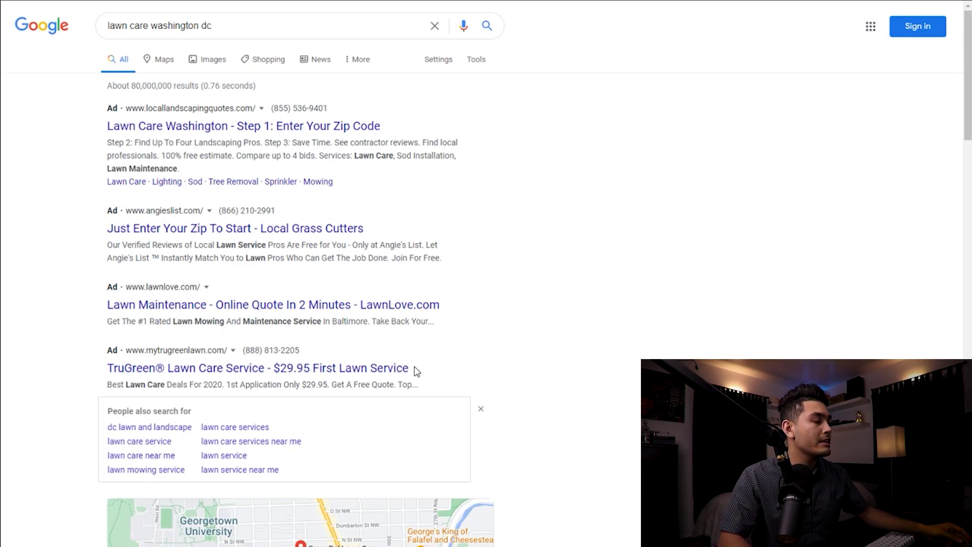
drag(341, 384, 108, 372)
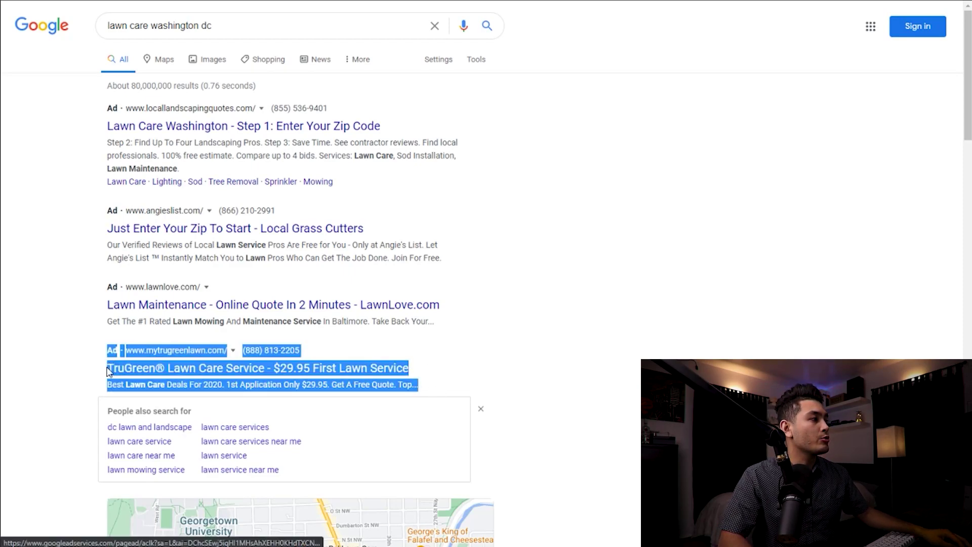
click(598, 371)
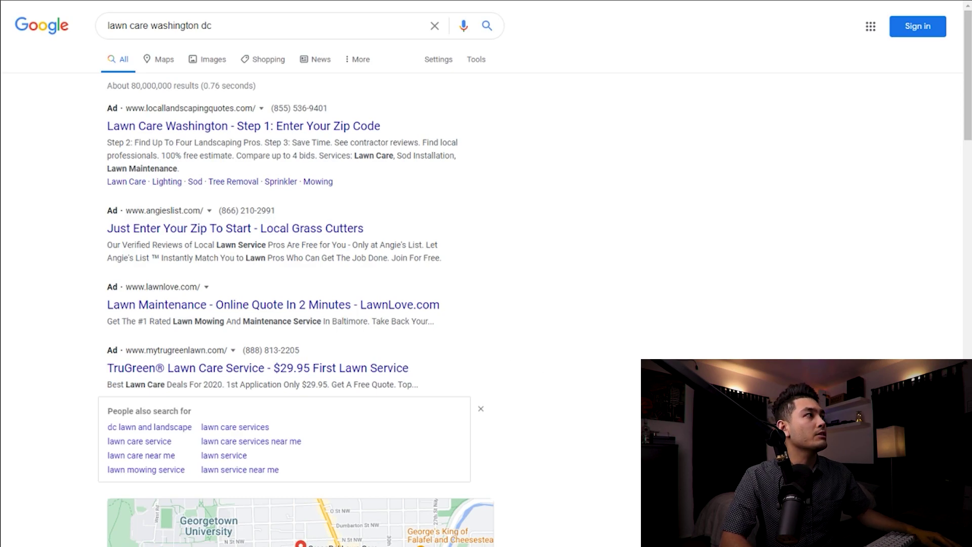
click(236, 358)
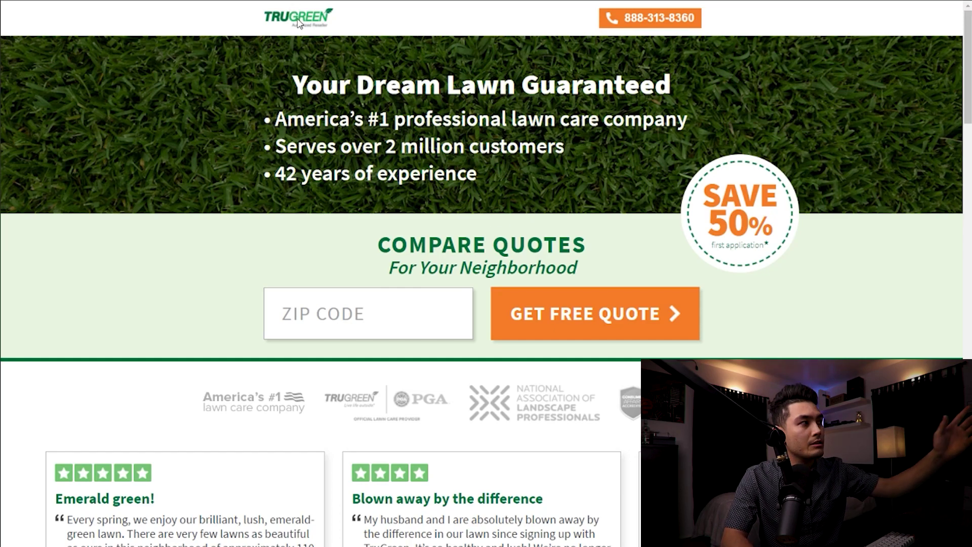
Scroll down through the TruGreen lawn care landing page and return to the top.
scroll(709, 218, down, 15)
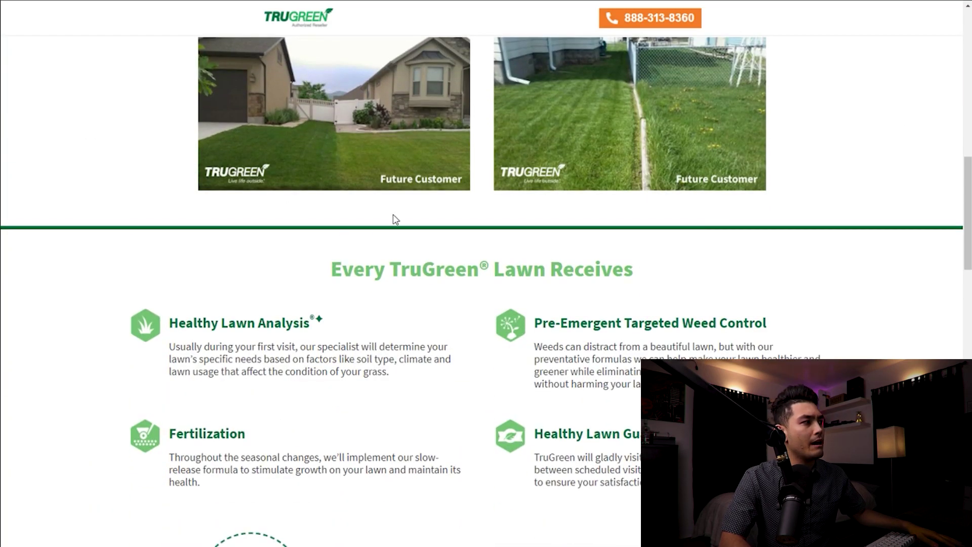
scroll(340, 335, down, 8)
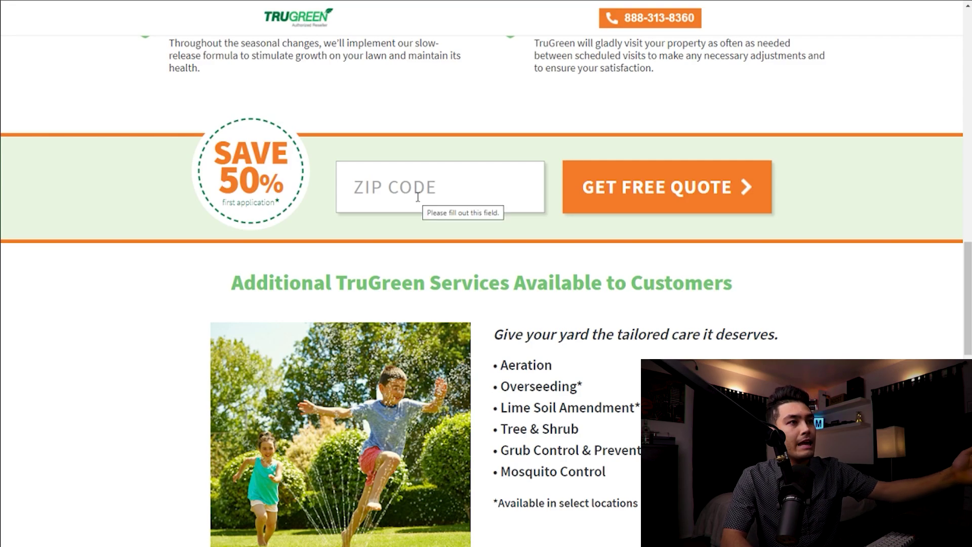
drag(970, 291, 965, 57)
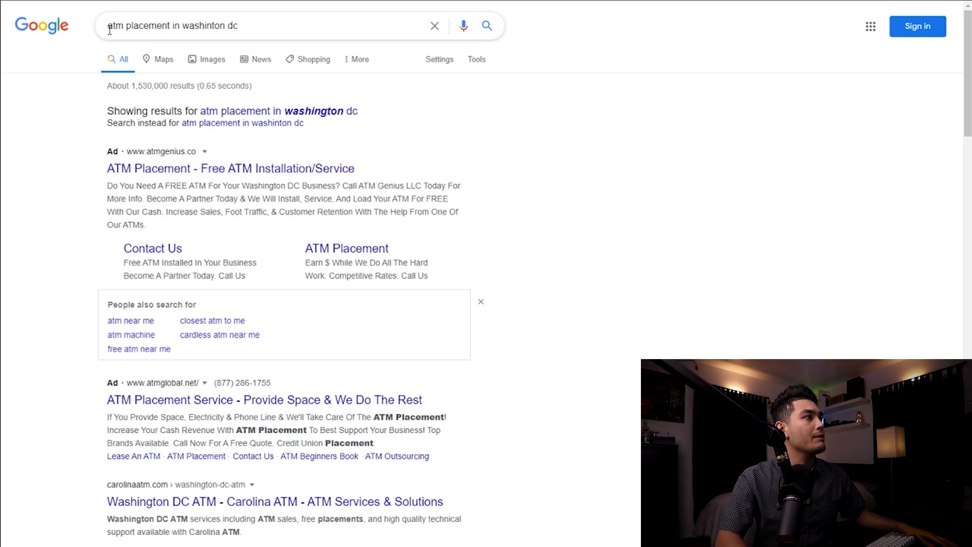
Put focus in the 'atm placement' Google search query.
click(566, 225)
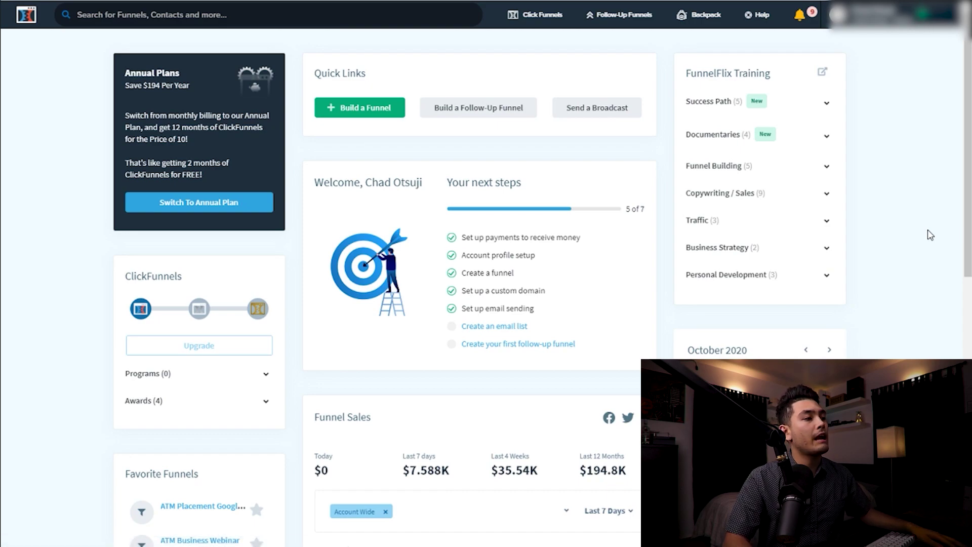
Open the 'ATM Placement Google Ads' funnel from the funnel list and preview its live opt-in page.
mouse_move(557, 17)
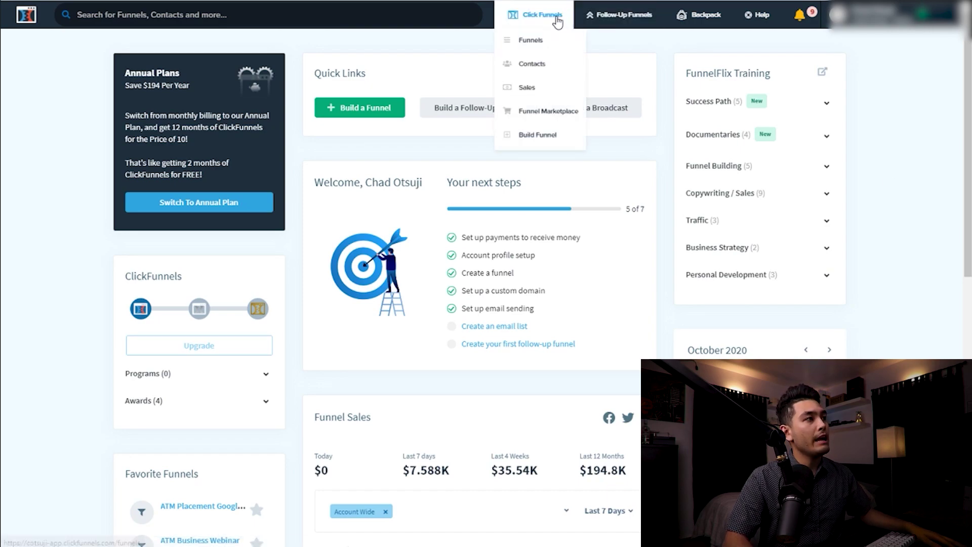
click(544, 46)
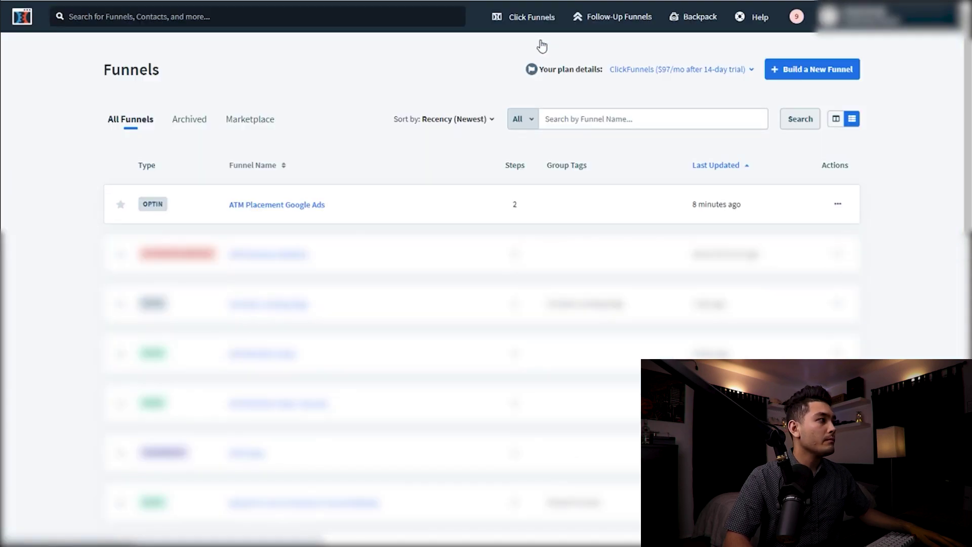
click(308, 206)
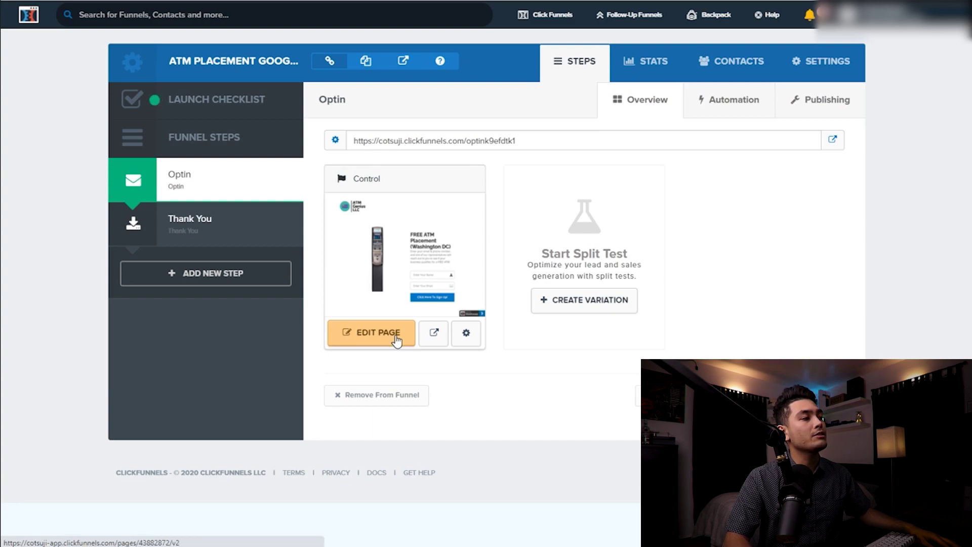
click(433, 332)
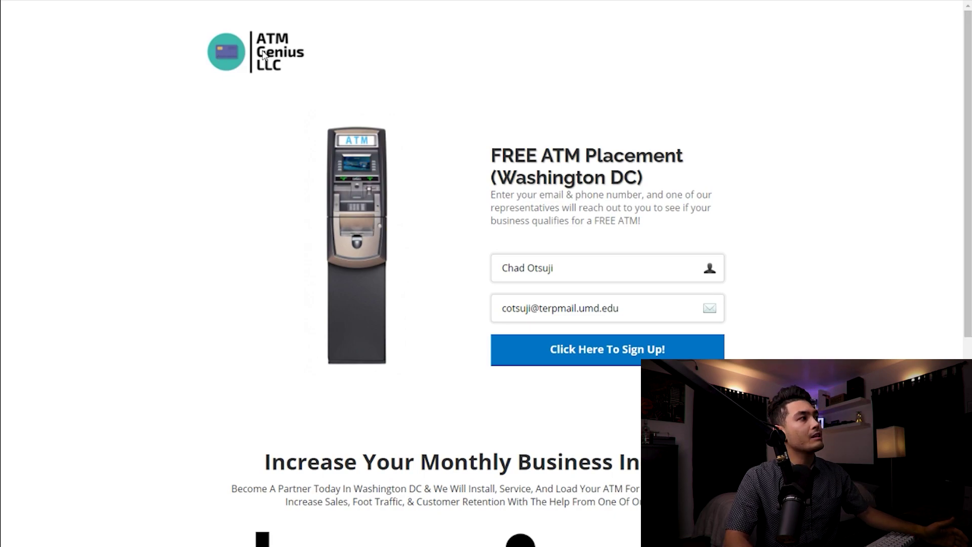
Review the ATM Genius logo and the 'FREE ATM Placement (Washington DC)' heading.
drag(328, 80, 212, 50)
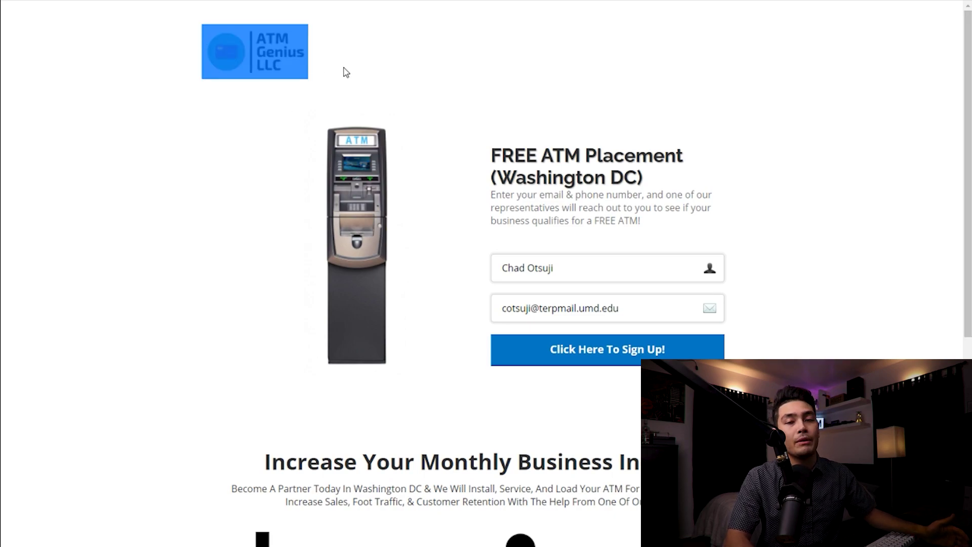
click(426, 58)
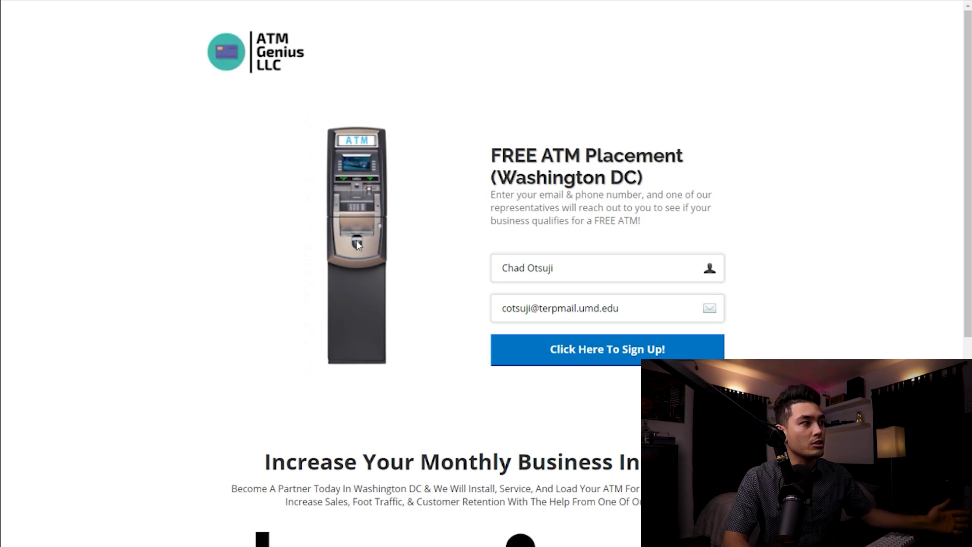
drag(510, 160, 495, 177)
click(702, 184)
click(732, 186)
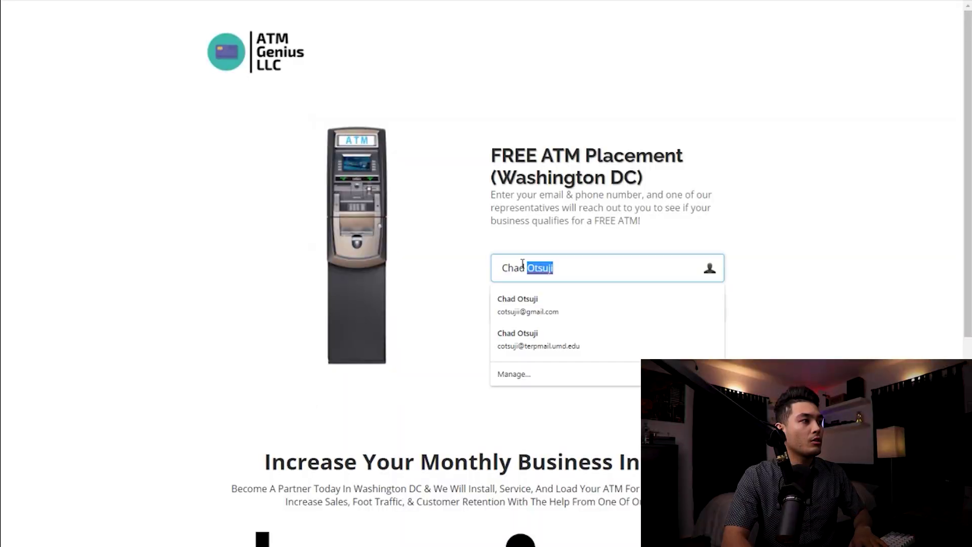
Empty the autofilled name field and scroll through the opt-in page.
click(735, 227)
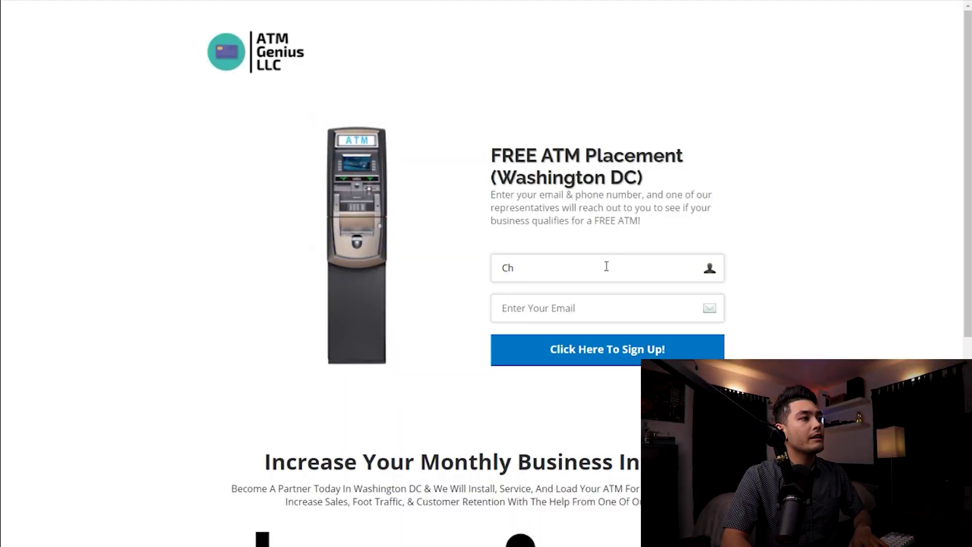
key(BackSpace)
key(BackSpace)
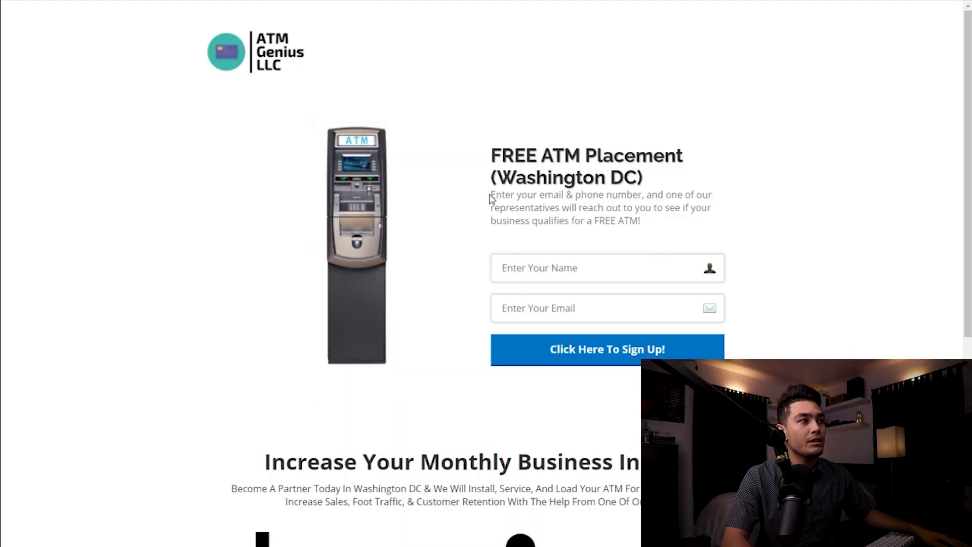
drag(547, 197, 603, 197)
click(744, 202)
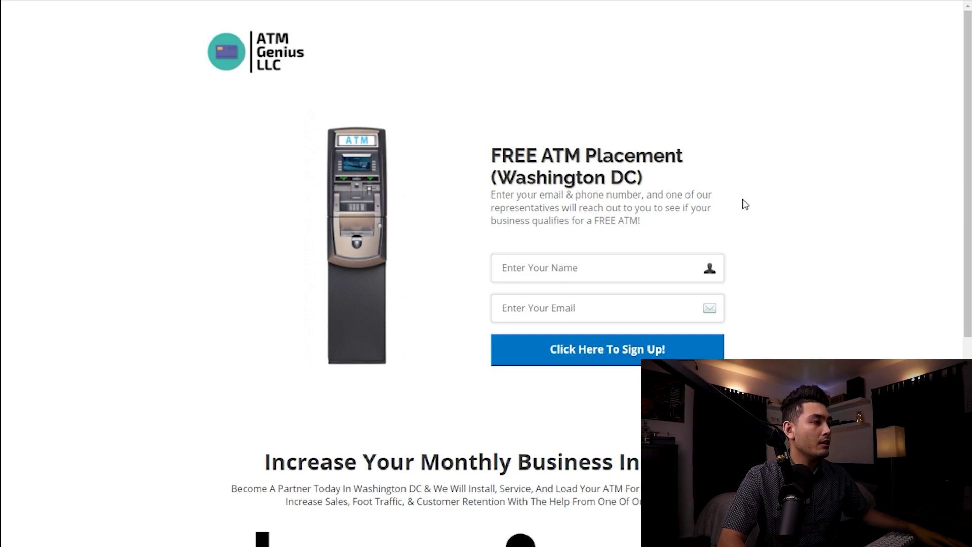
scroll(743, 206, down, 1)
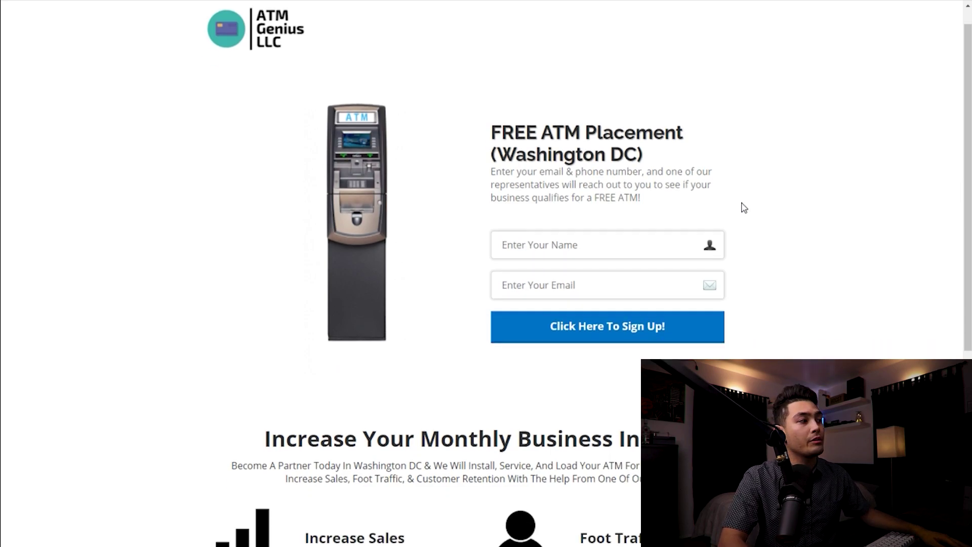
scroll(743, 207, down, 6)
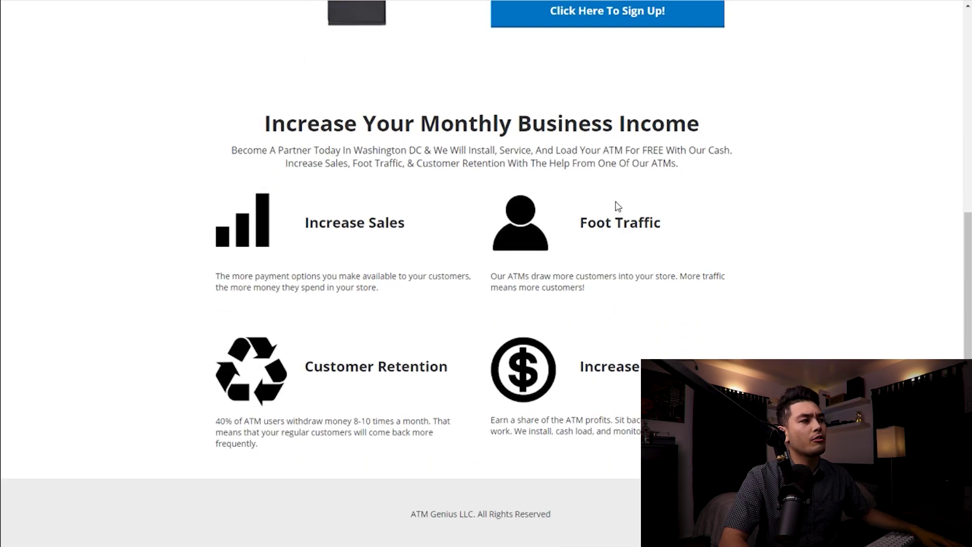
scroll(481, 274, up, 7)
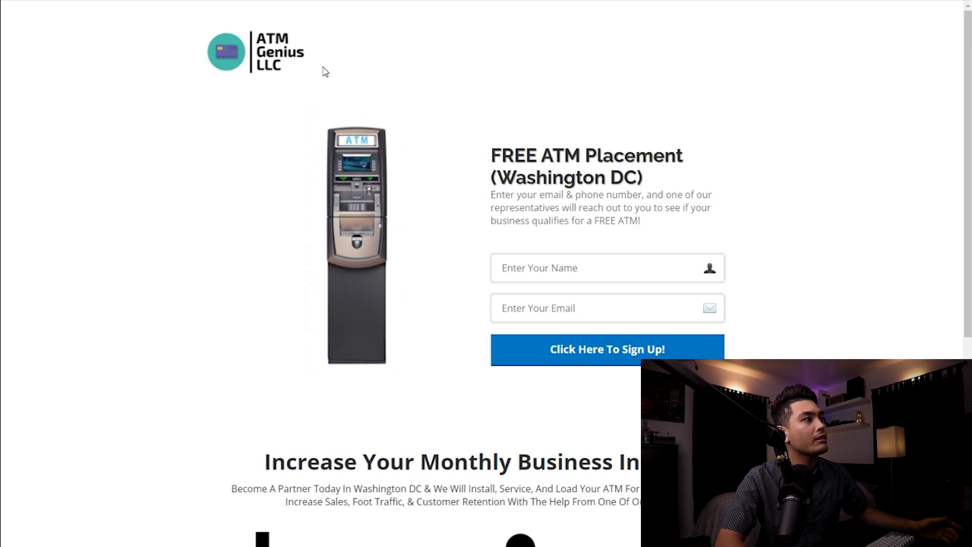
Scroll through the opt-in preview, looking over the ATM Genius logo and Foot Traffic section.
double_click(243, 50)
click(387, 50)
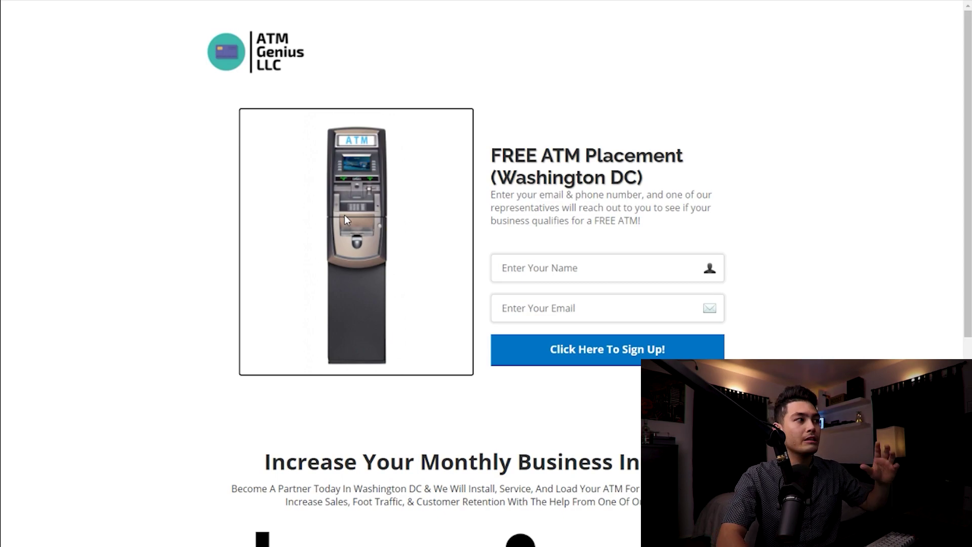
scroll(769, 184, down, 7)
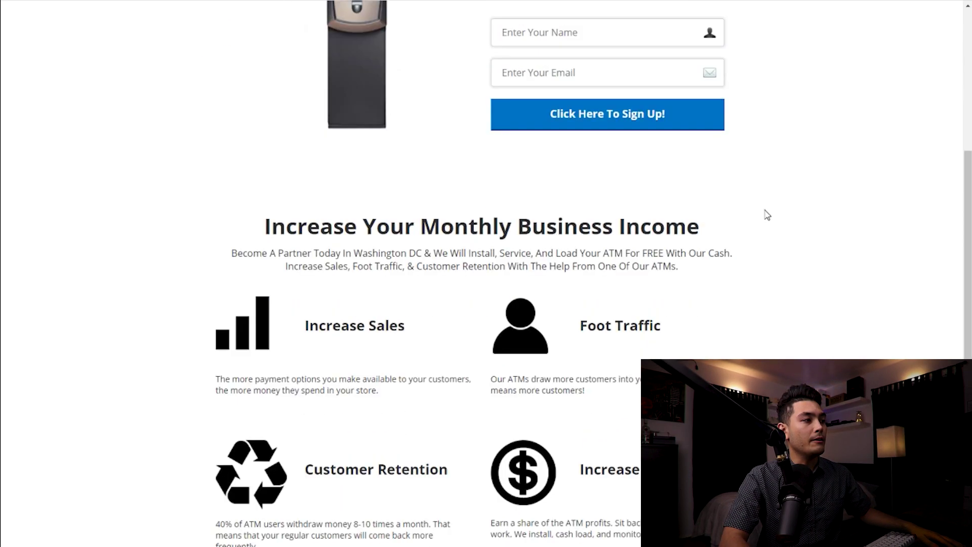
drag(606, 223, 612, 223)
scroll(879, 260, up, 7)
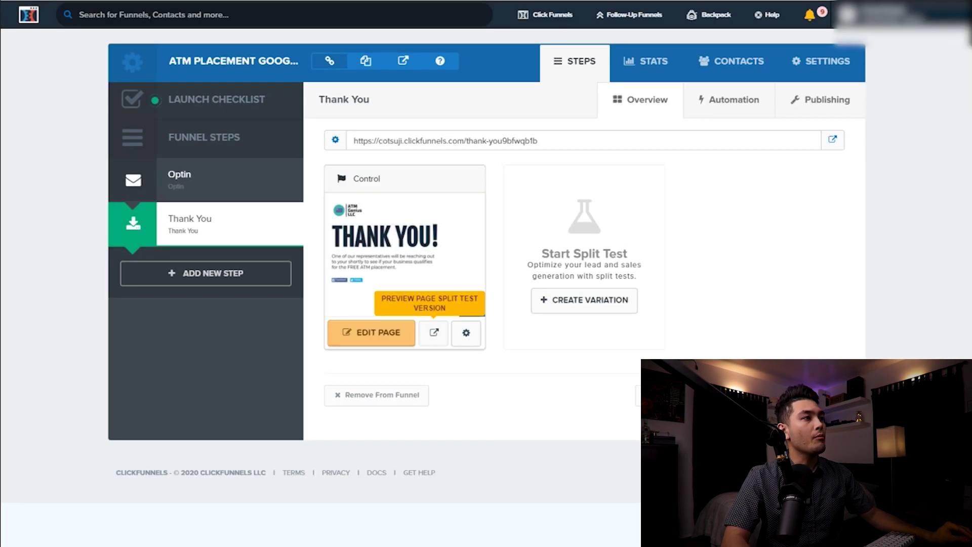
Show the Optin step's automations and open the ATM Placement email for editing.
click(732, 102)
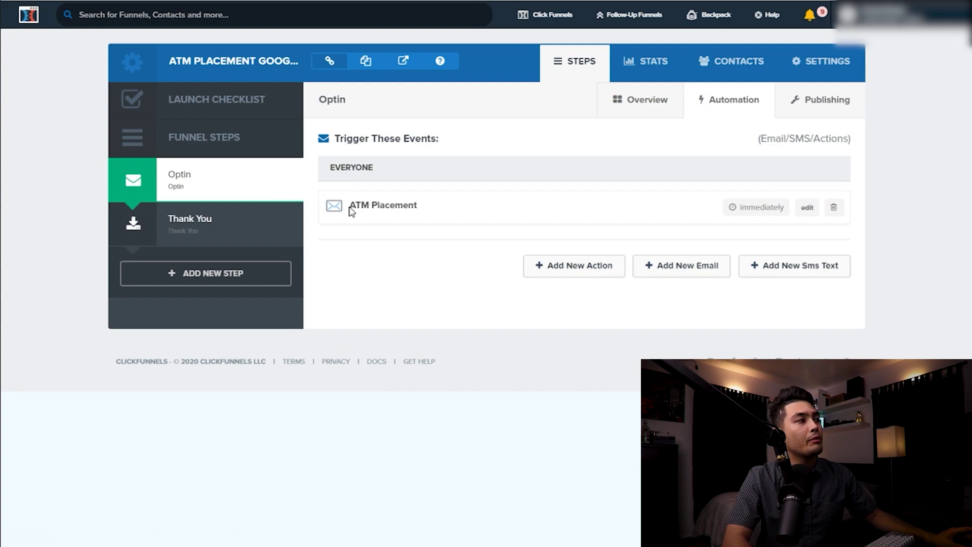
drag(348, 209, 474, 213)
click(622, 220)
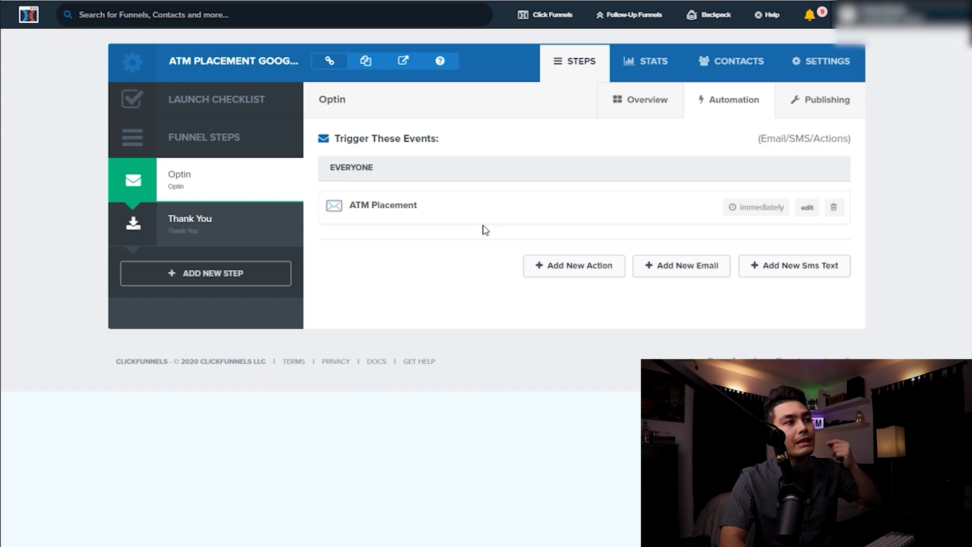
click(813, 209)
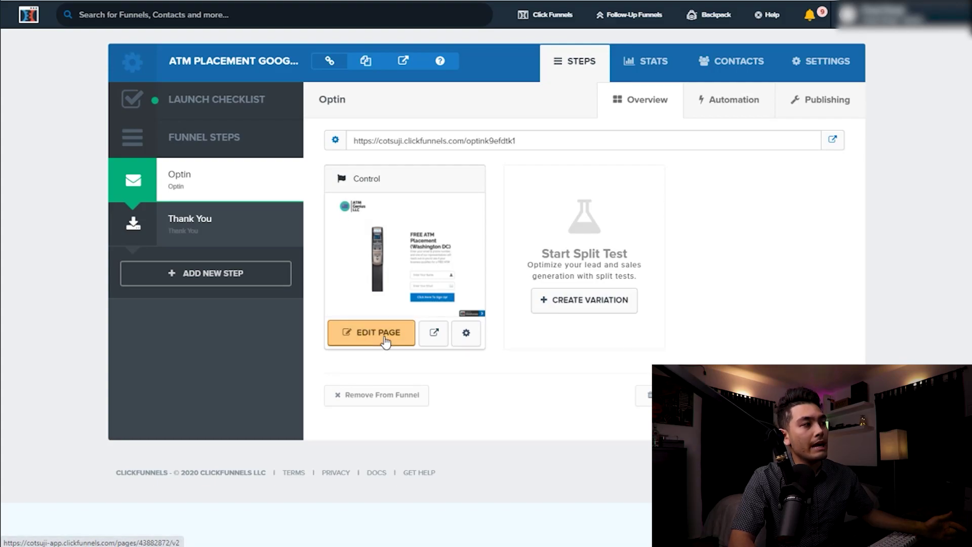
Open the opt-in page in the editor, check the ATM image settings (width 180), and close them.
click(385, 341)
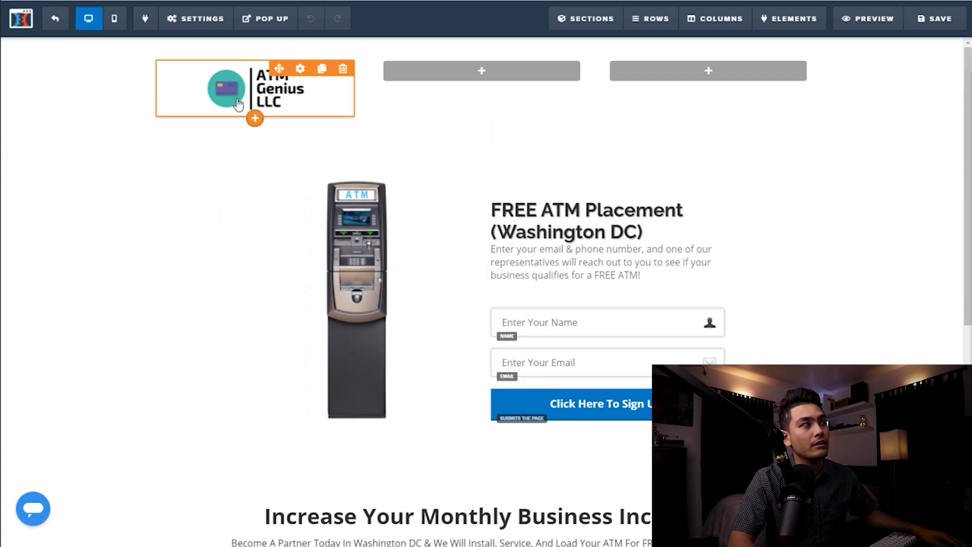
click(273, 108)
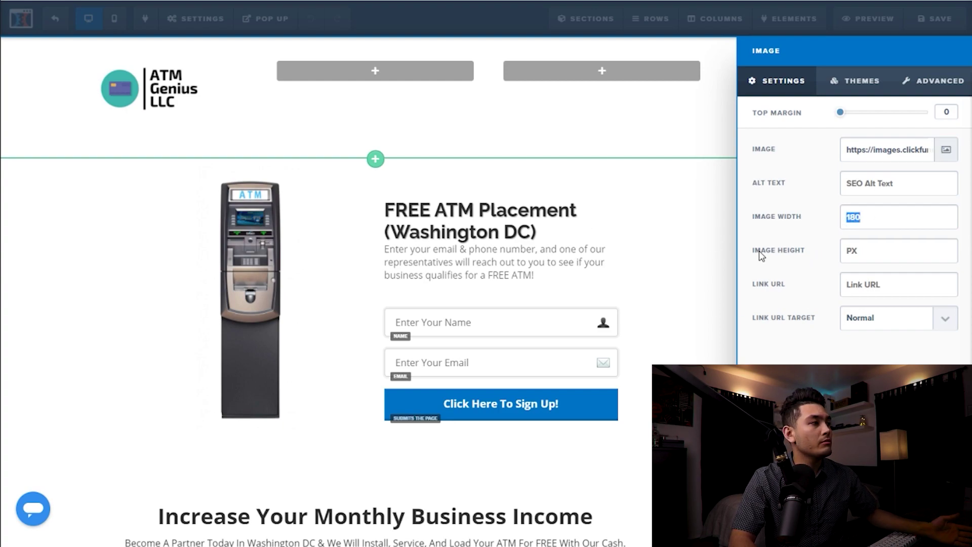
click(703, 259)
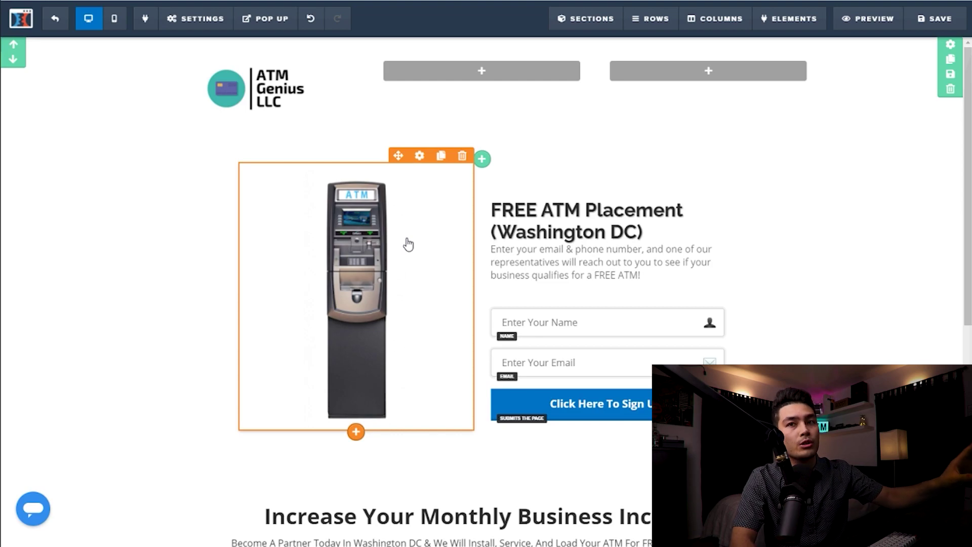
Replace 'Washington DC)' in the headline with 'Denver)'.
click(597, 216)
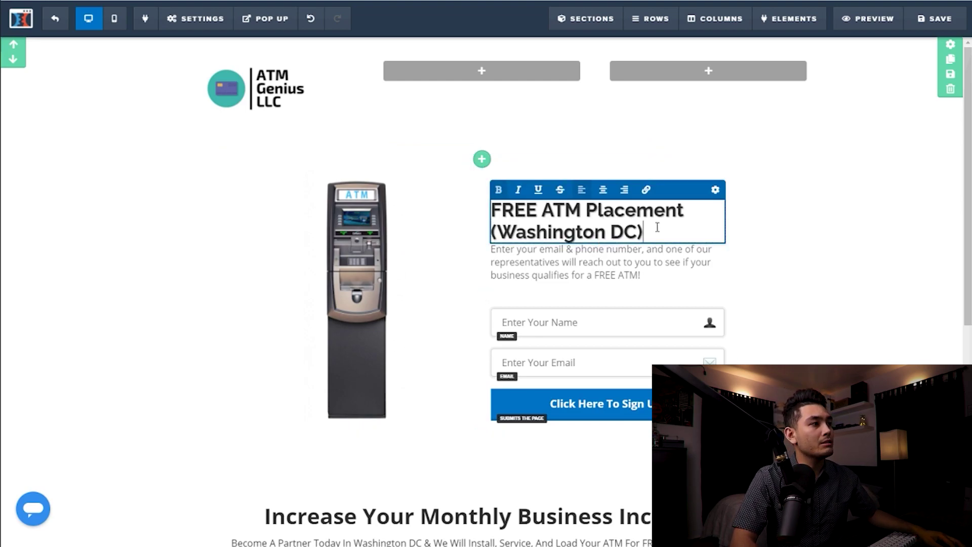
drag(658, 234, 486, 242)
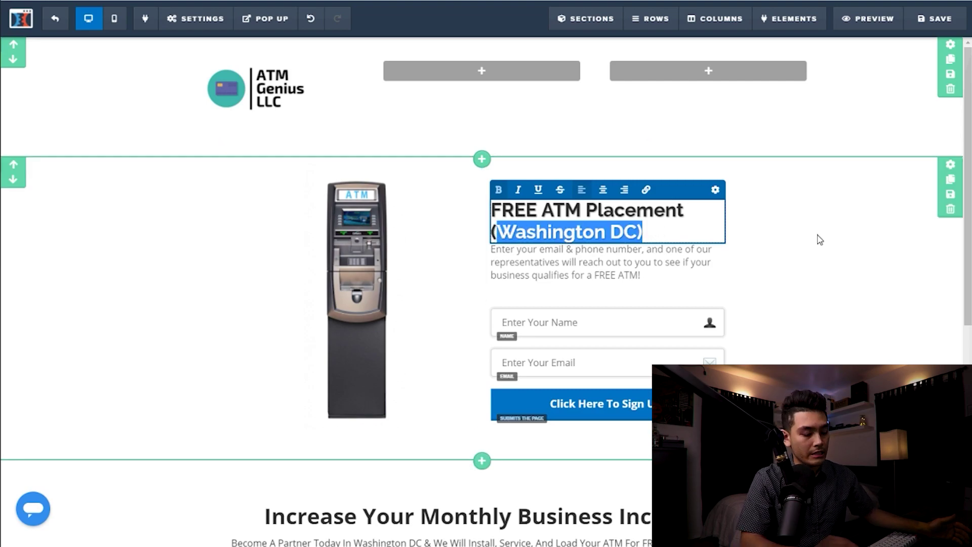
text(D)
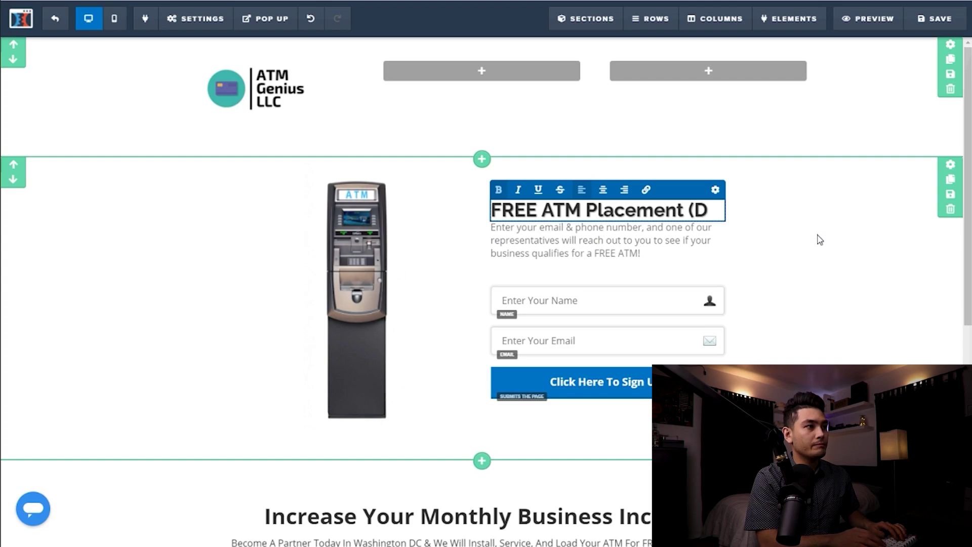
text(aenver))
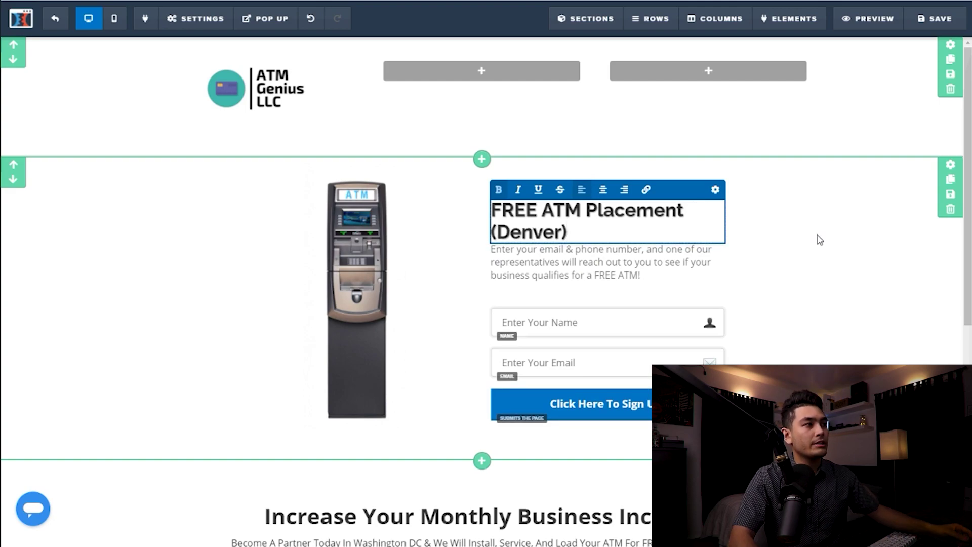
click(796, 276)
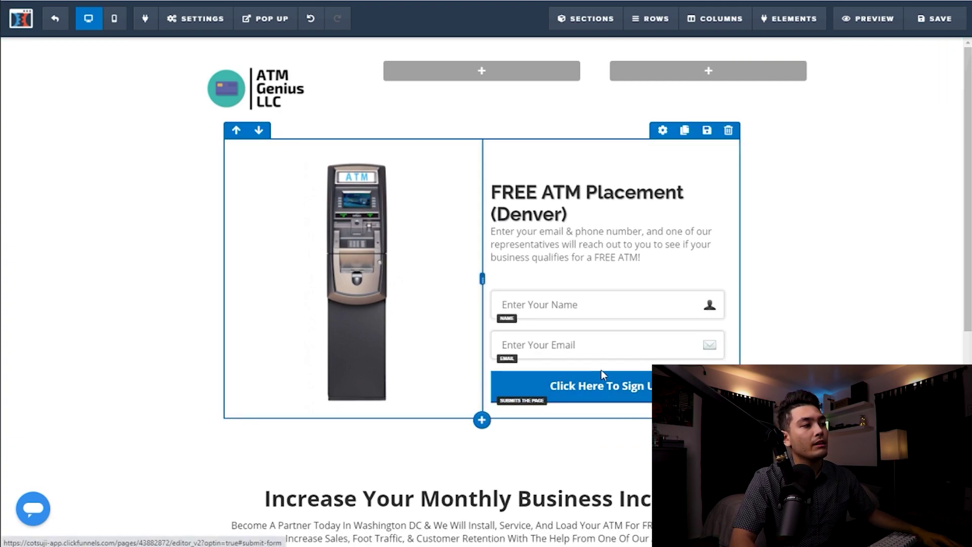
click(561, 394)
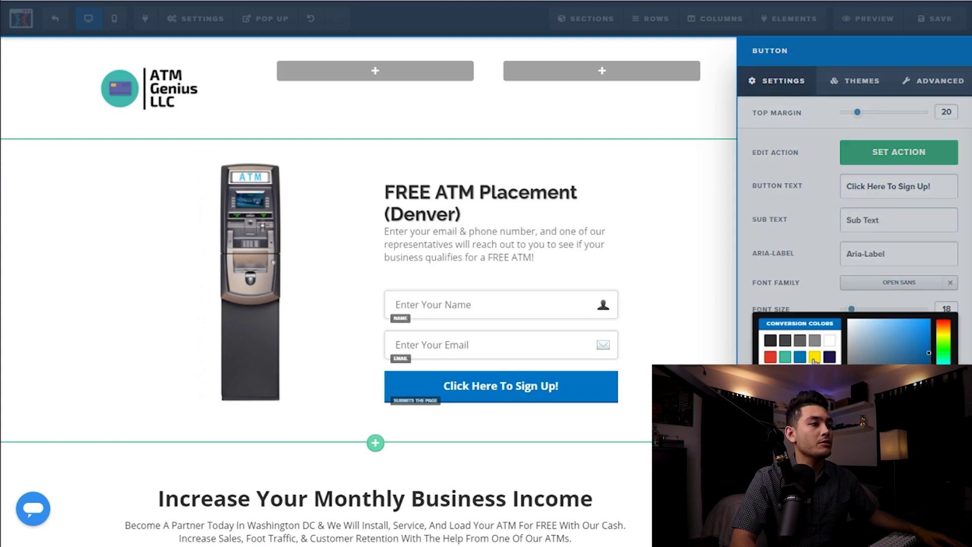
click(814, 358)
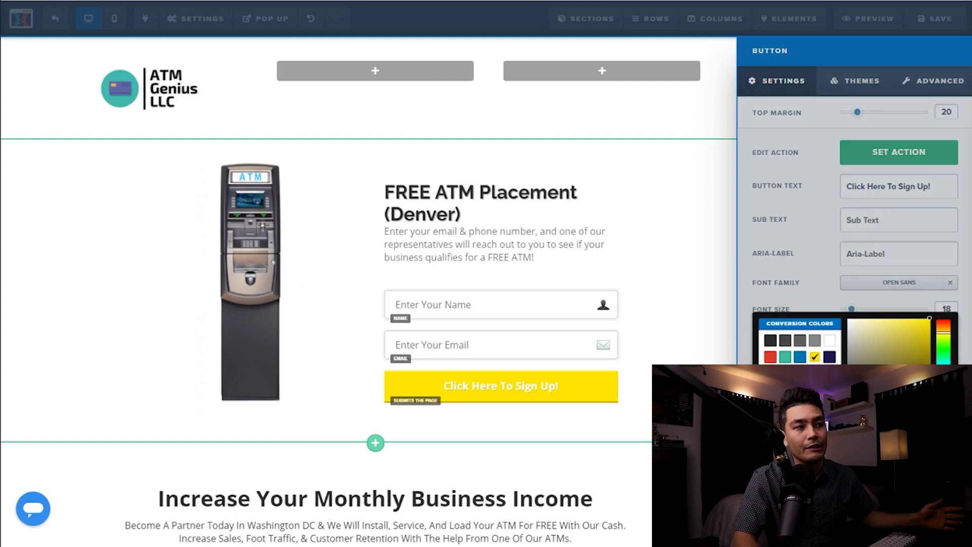
click(800, 358)
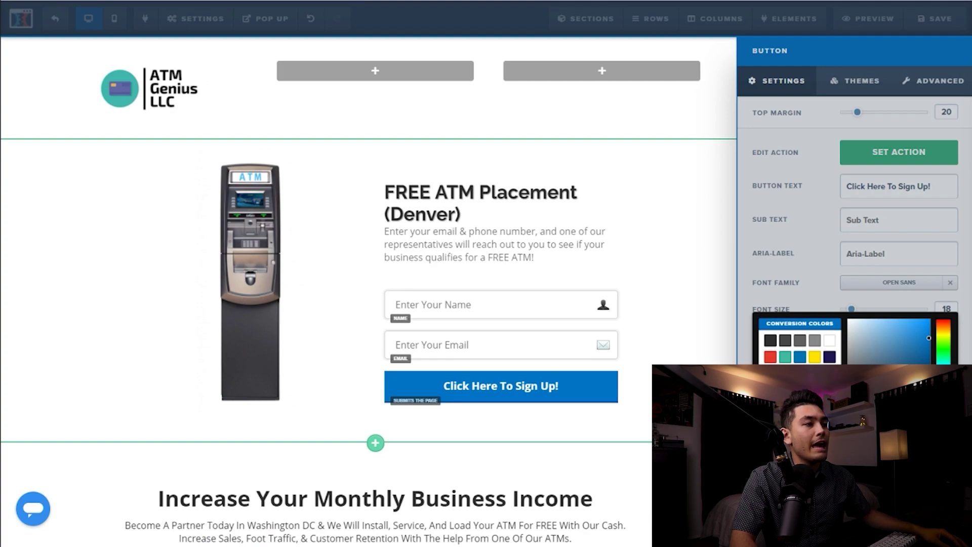
click(814, 340)
click(770, 340)
click(800, 358)
click(729, 304)
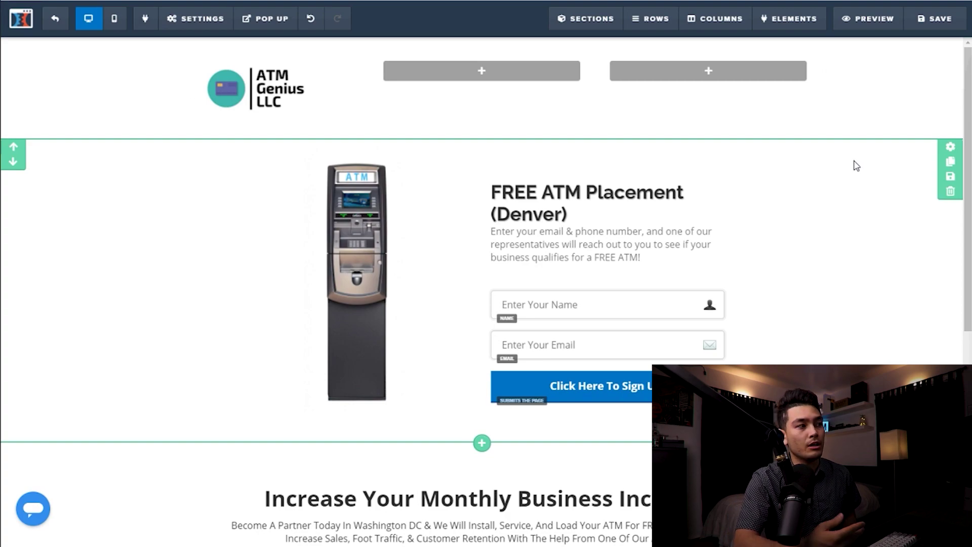
scroll(831, 111, down, 7)
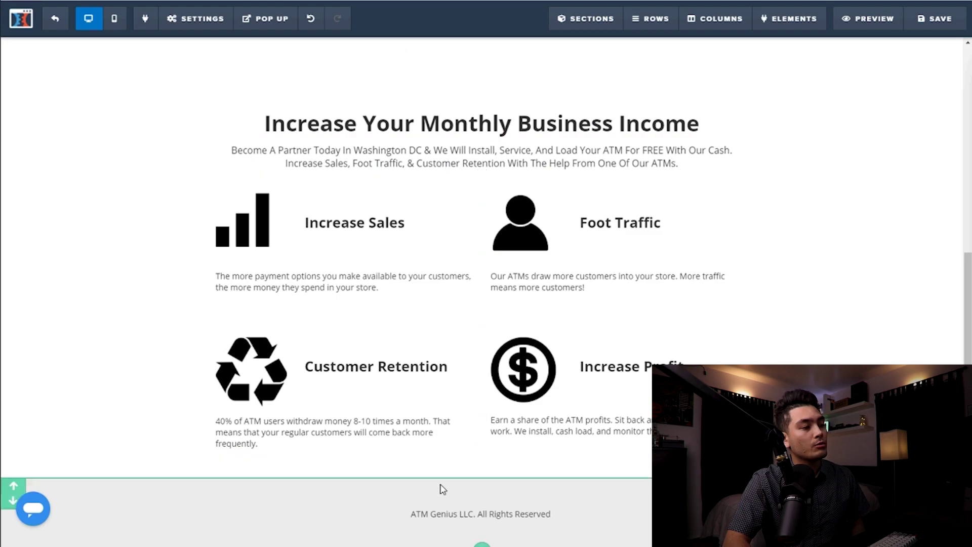
Set the 'Click Here To Sign Up!' button's action to Open the Pop Up.
scroll(710, 256, up, 7)
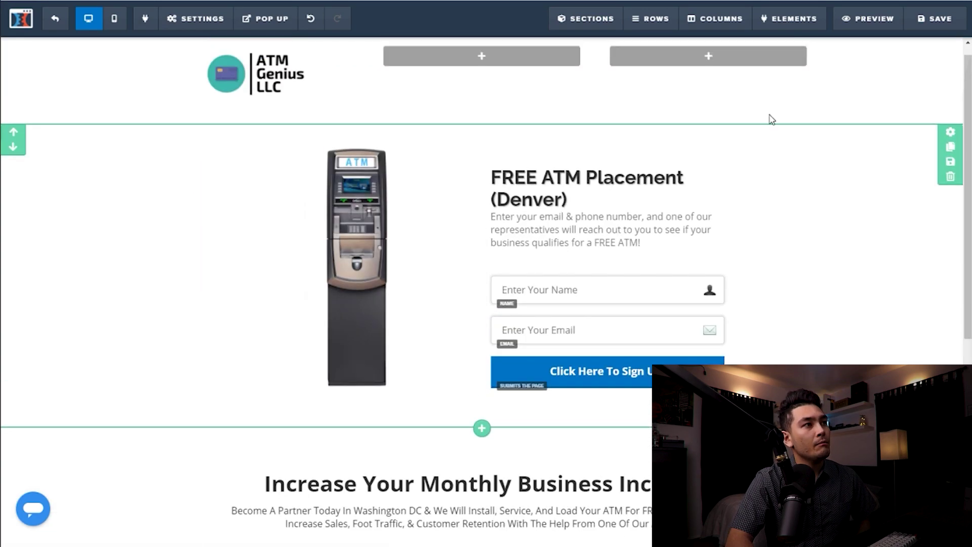
click(812, 29)
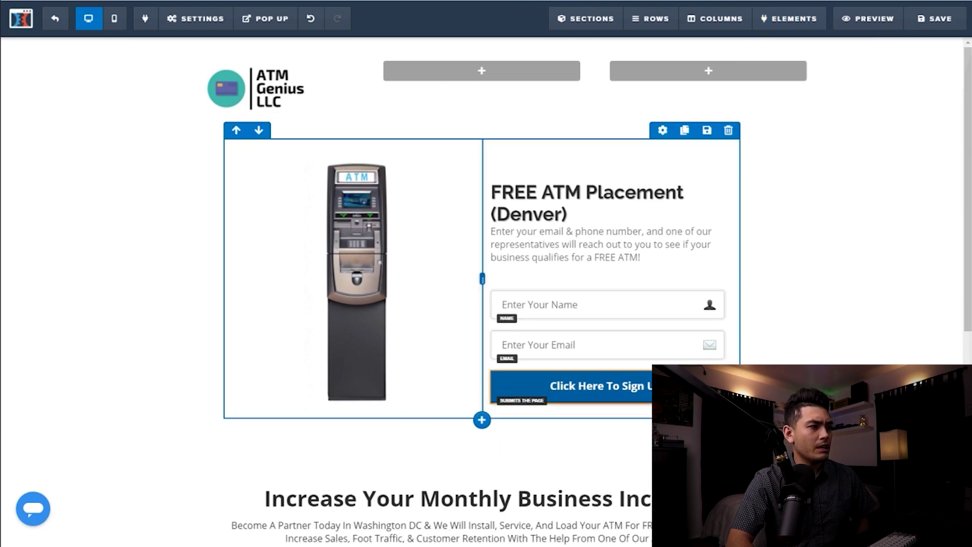
click(646, 397)
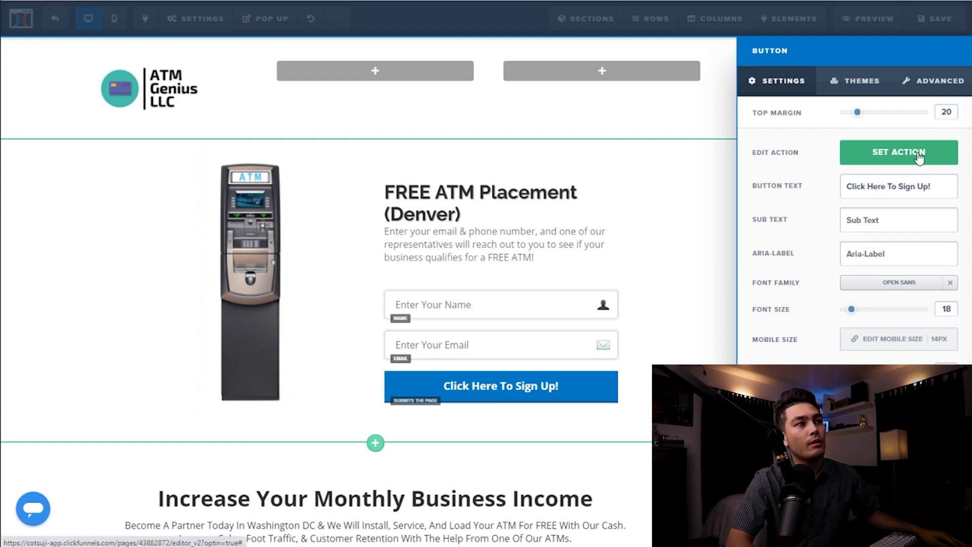
click(898, 158)
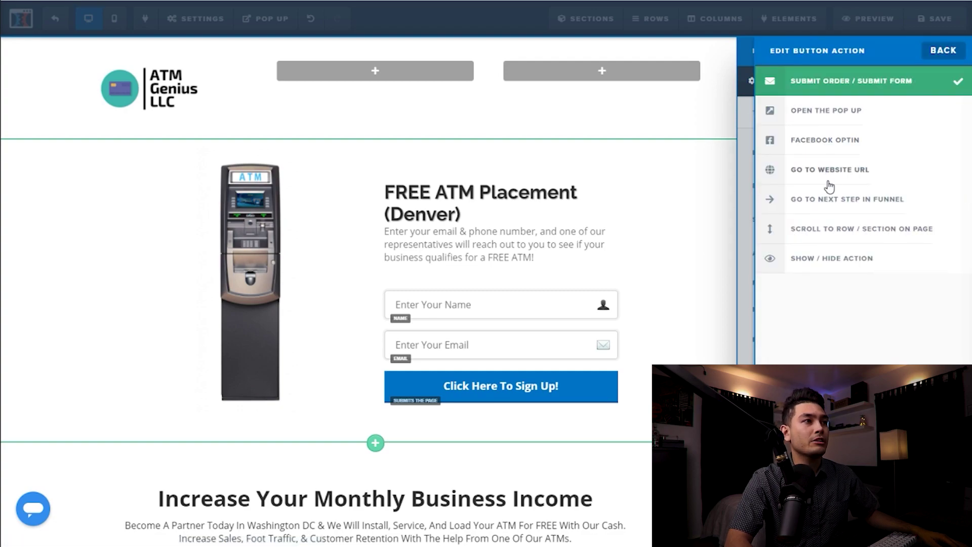
click(856, 120)
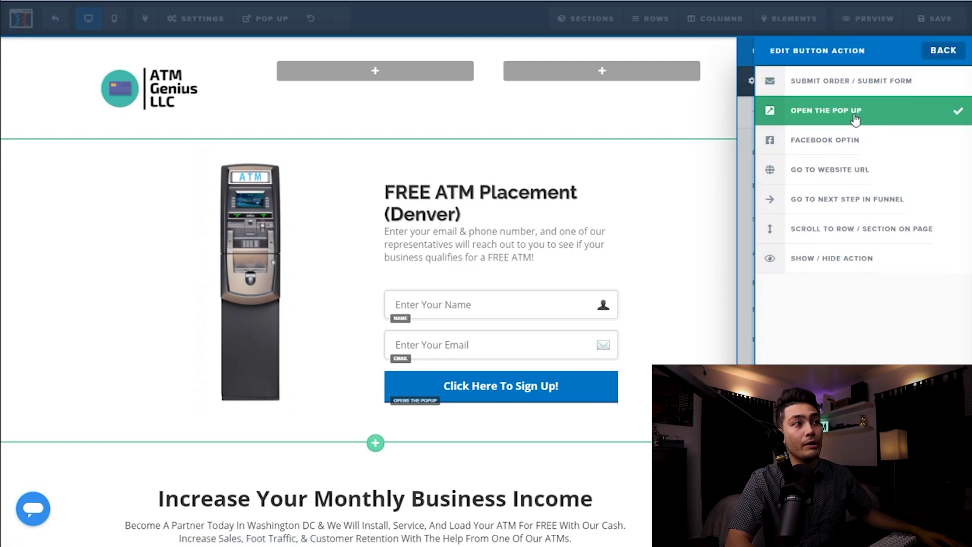
click(943, 51)
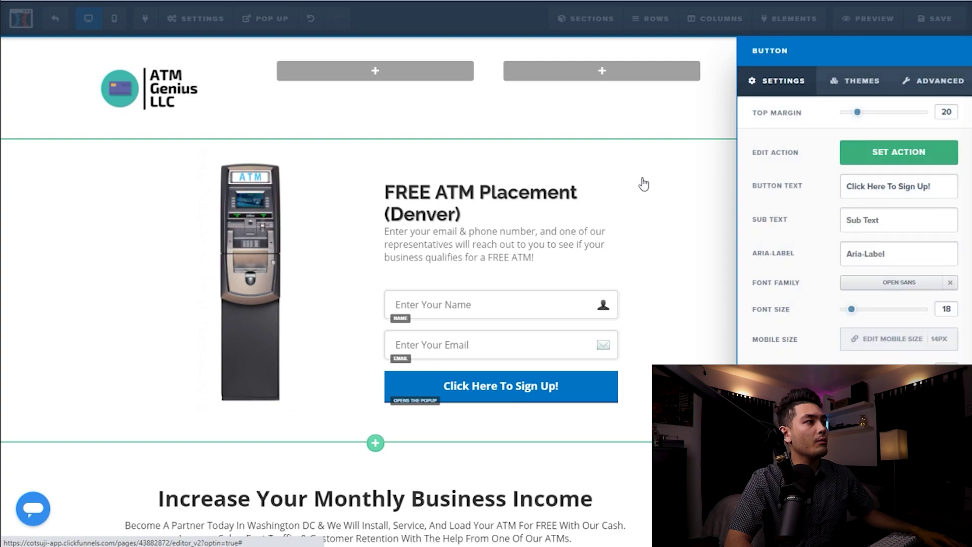
click(272, 19)
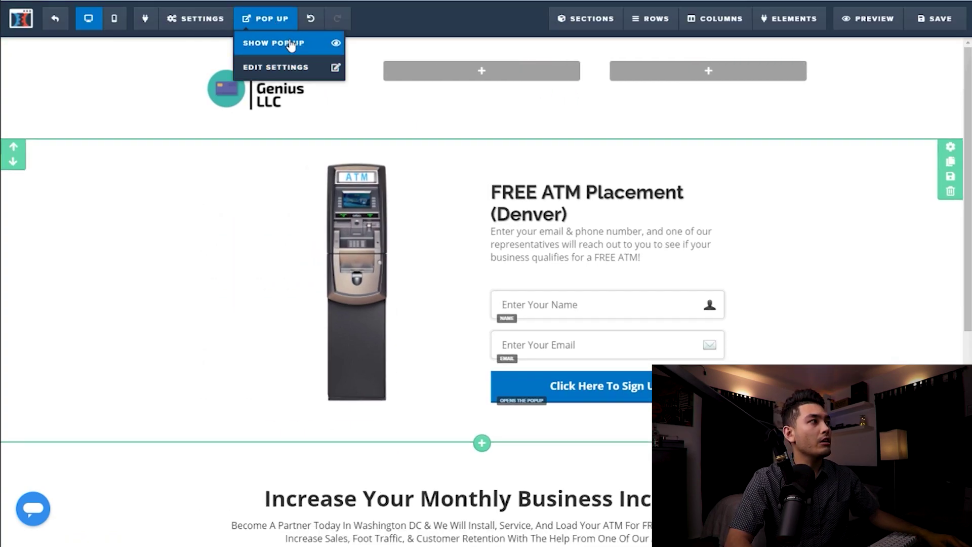
click(290, 44)
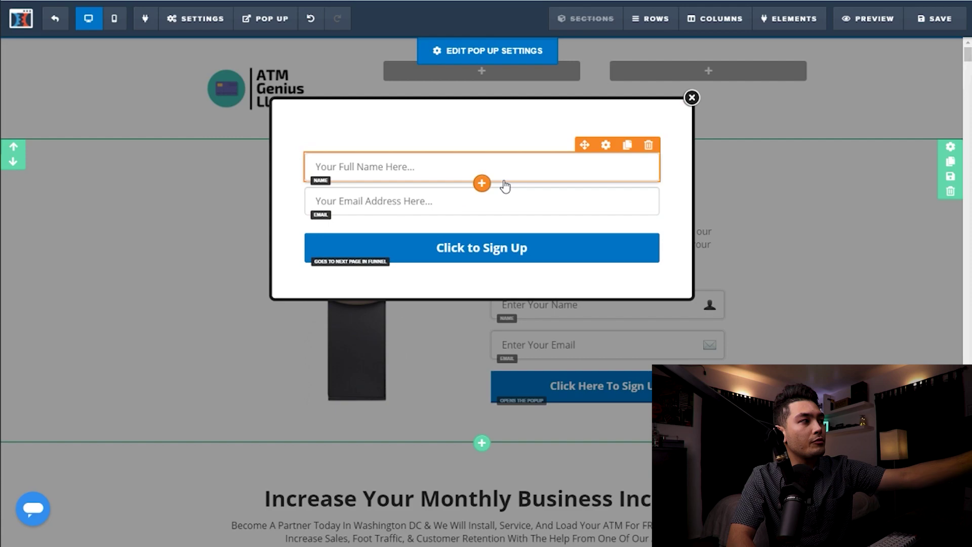
click(692, 98)
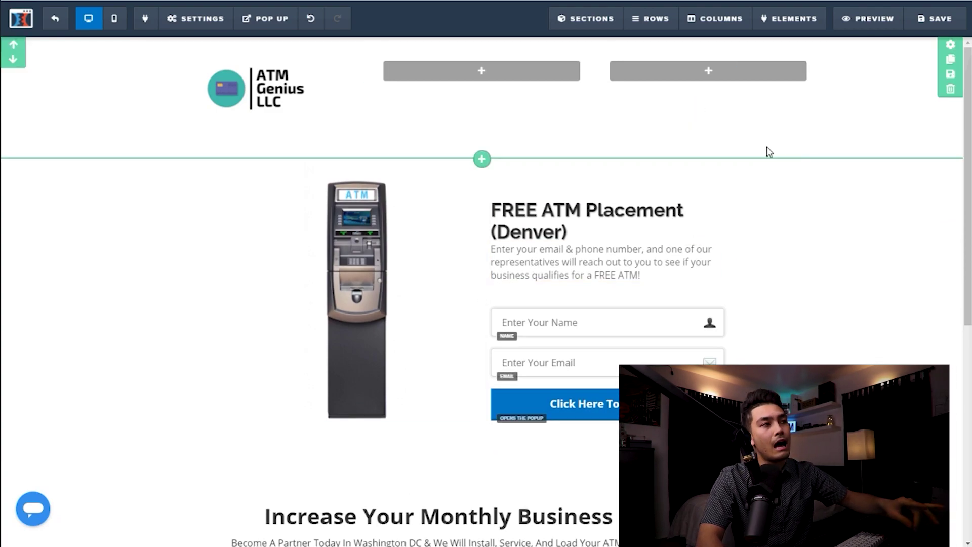
scroll(706, 152, down, 1)
click(826, 20)
click(808, 43)
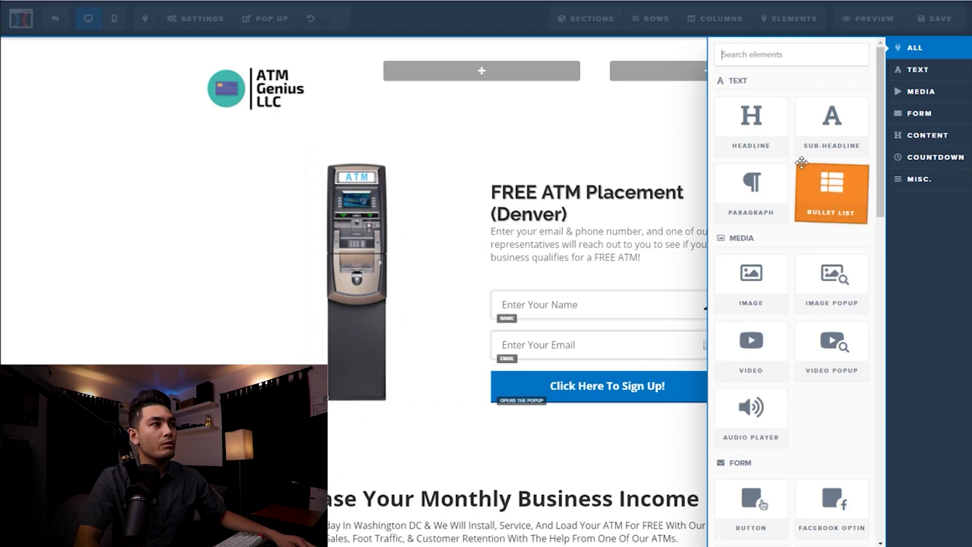
scroll(803, 131, down, 5)
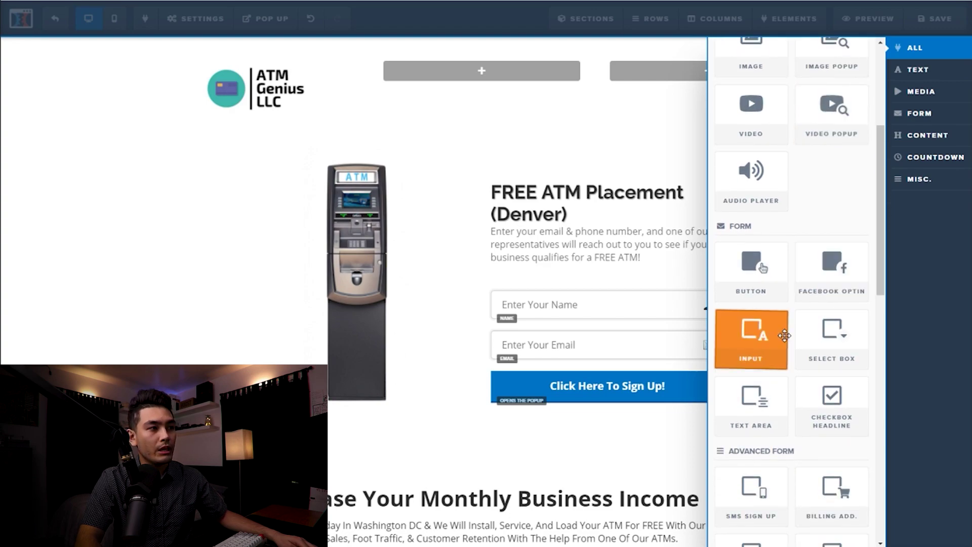
scroll(818, 320, down, 2)
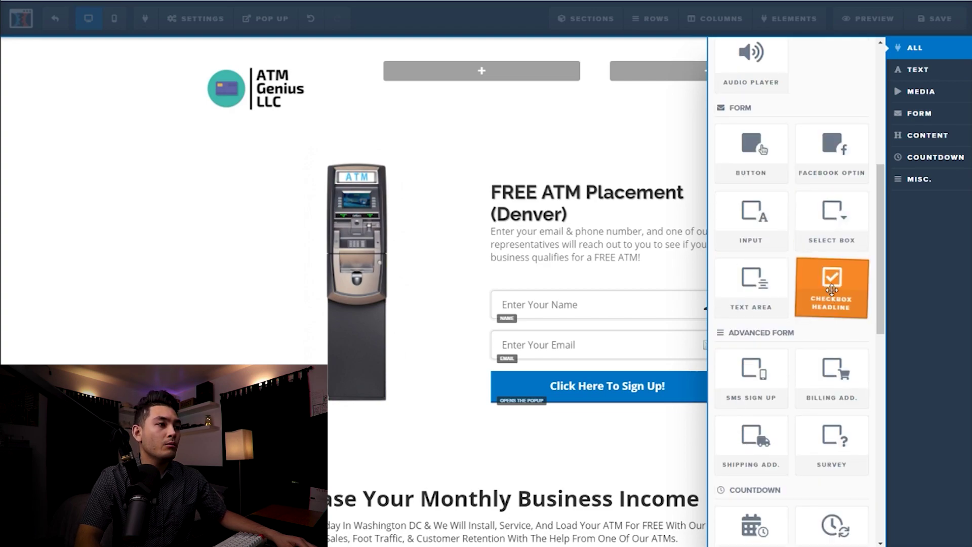
scroll(832, 264, down, 1)
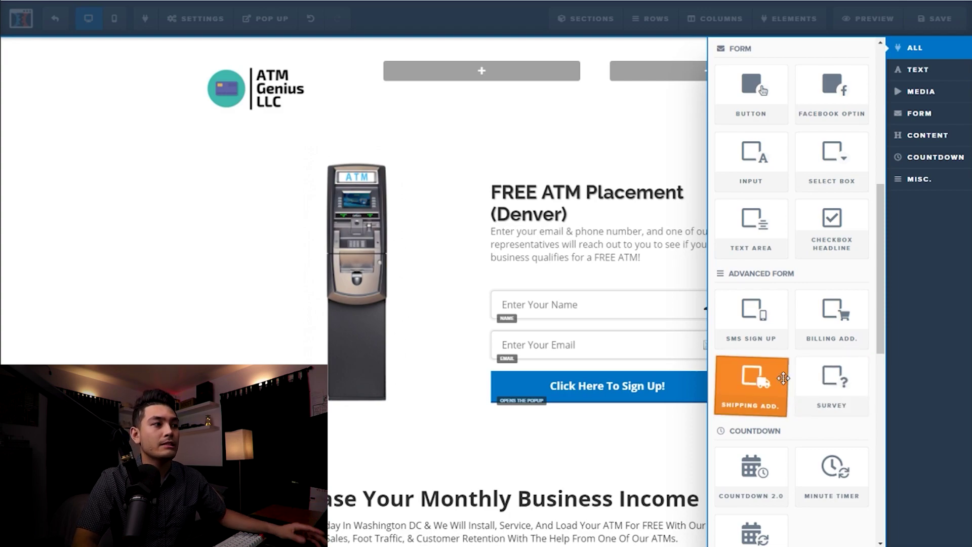
scroll(776, 378, down, 1)
scroll(776, 378, down, 2)
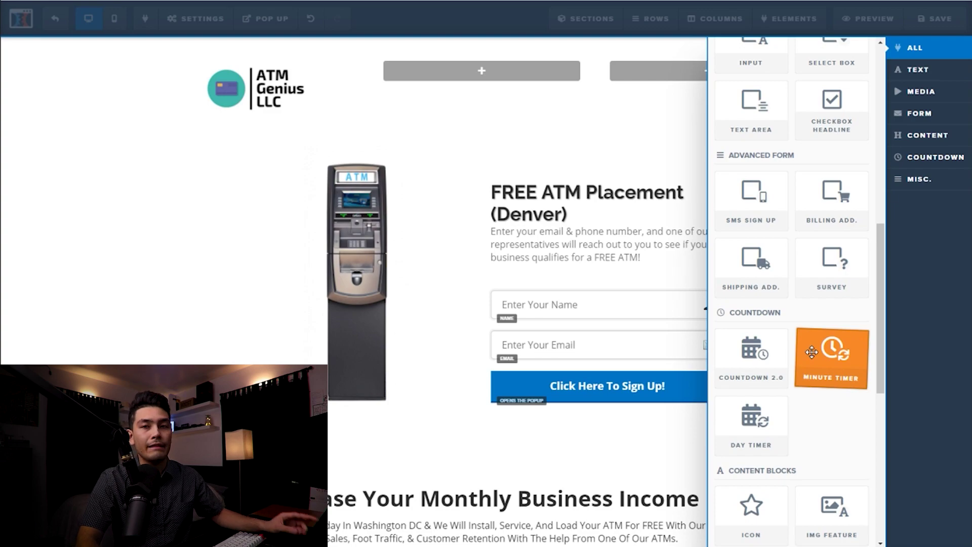
scroll(821, 353, down, 2)
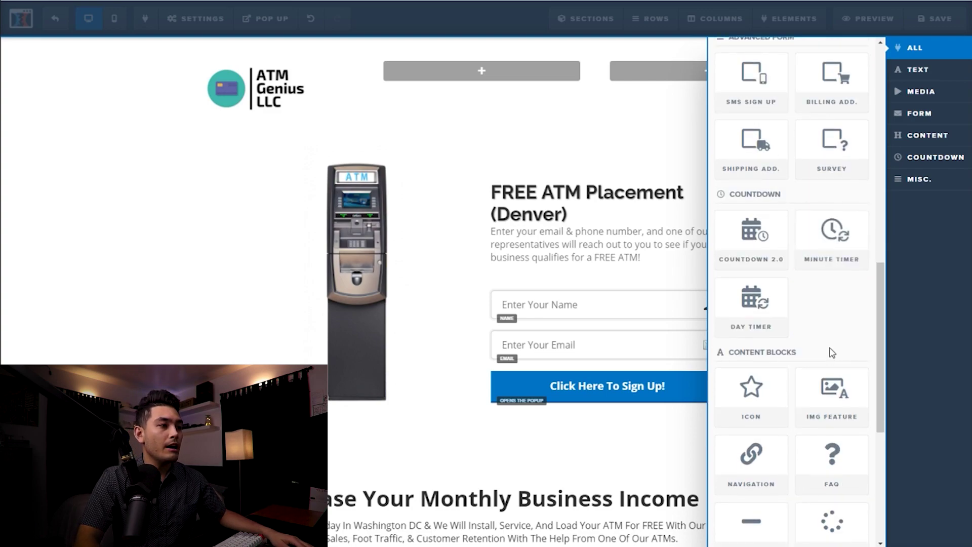
scroll(831, 355, down, 3)
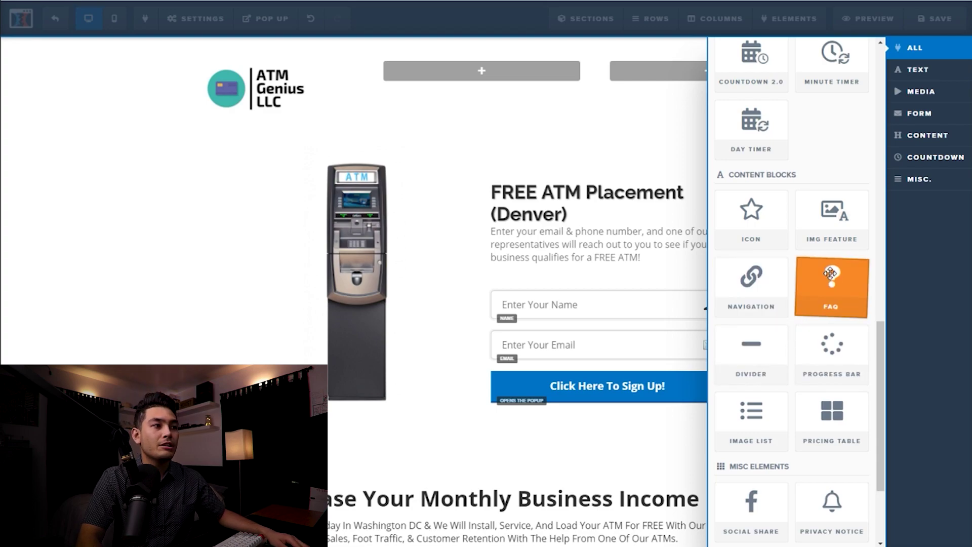
scroll(832, 354, down, 2)
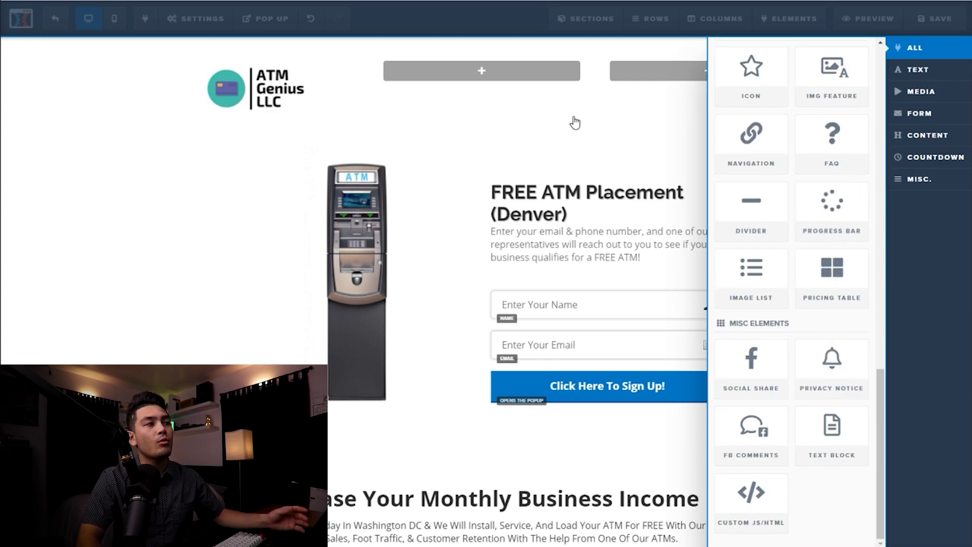
click(572, 121)
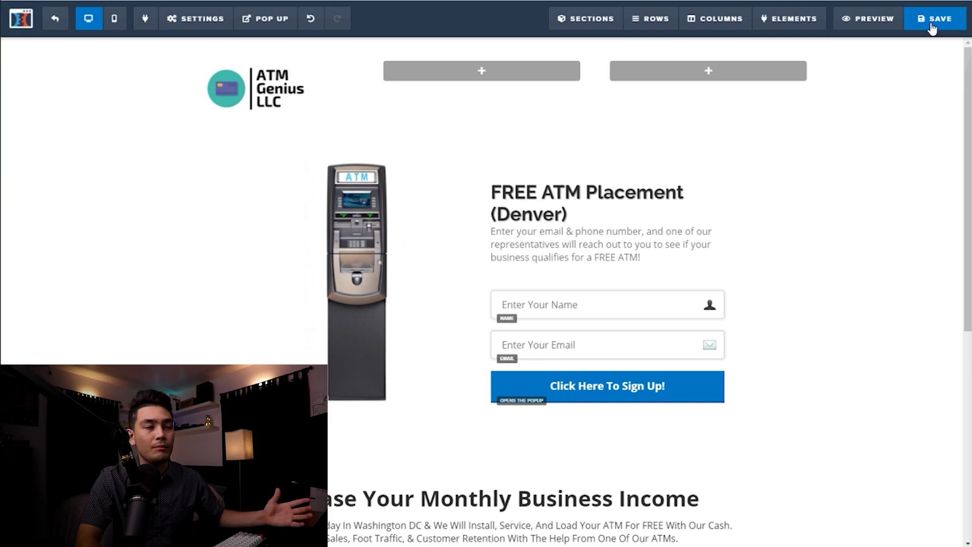
Save the opt-in page, go back to the funnel steps, and select the Optin step URL.
click(931, 20)
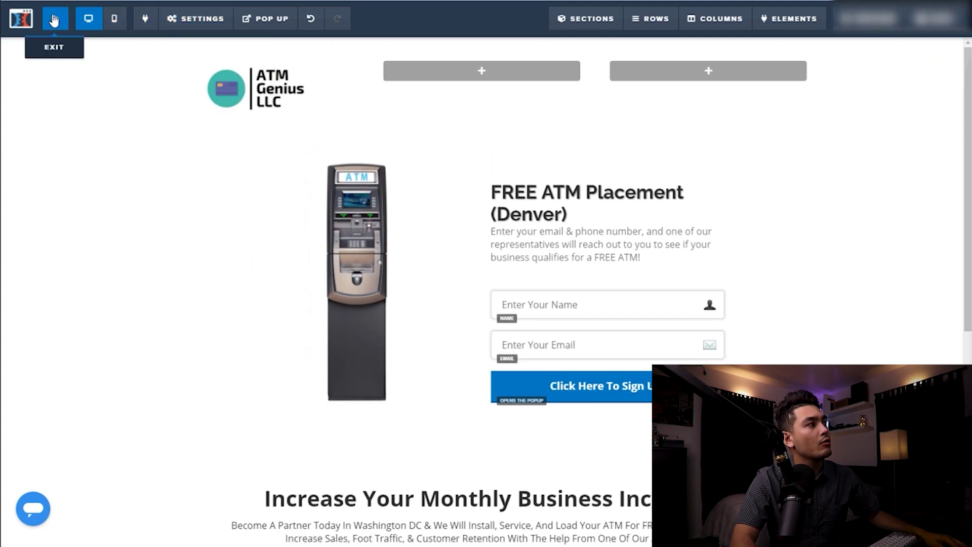
click(55, 18)
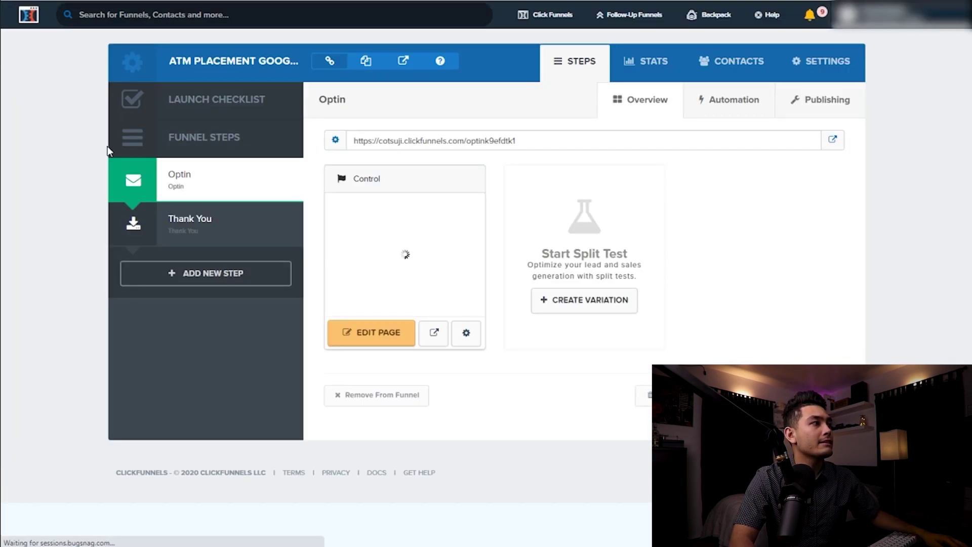
click(466, 140)
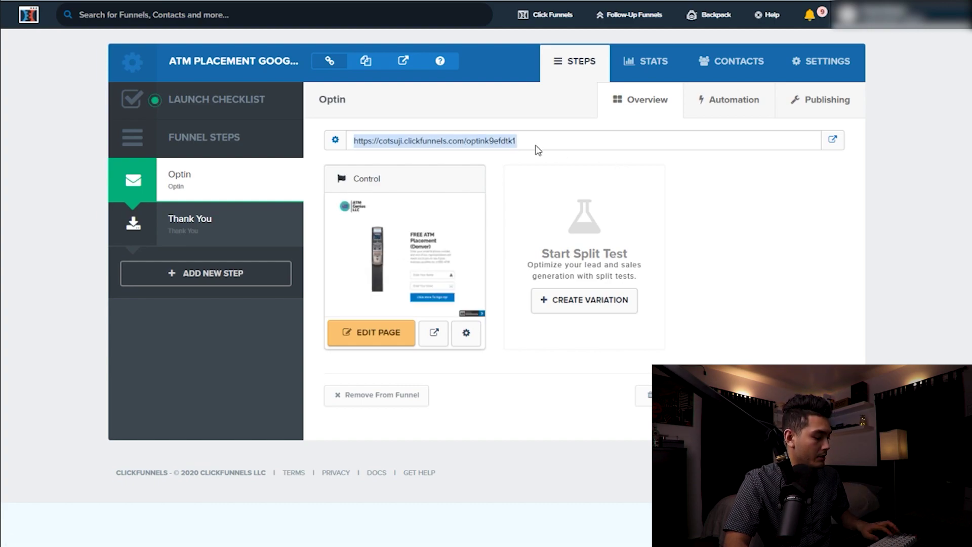
Load the opt-in URL in a new tab to check the 'FREE ATM Placement (Denver)' headline, then close it.
key(ctrl+t)
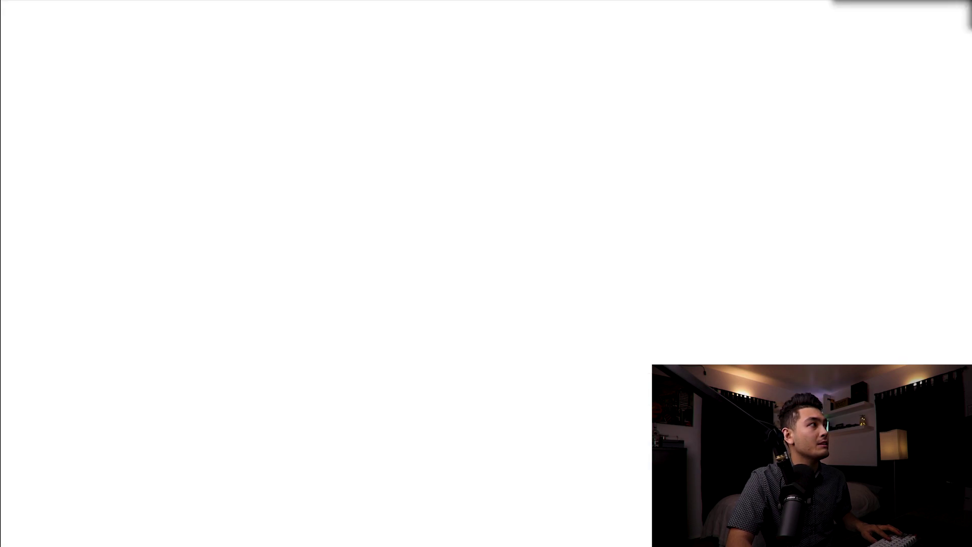
key(ctrl+v)
key(Return)
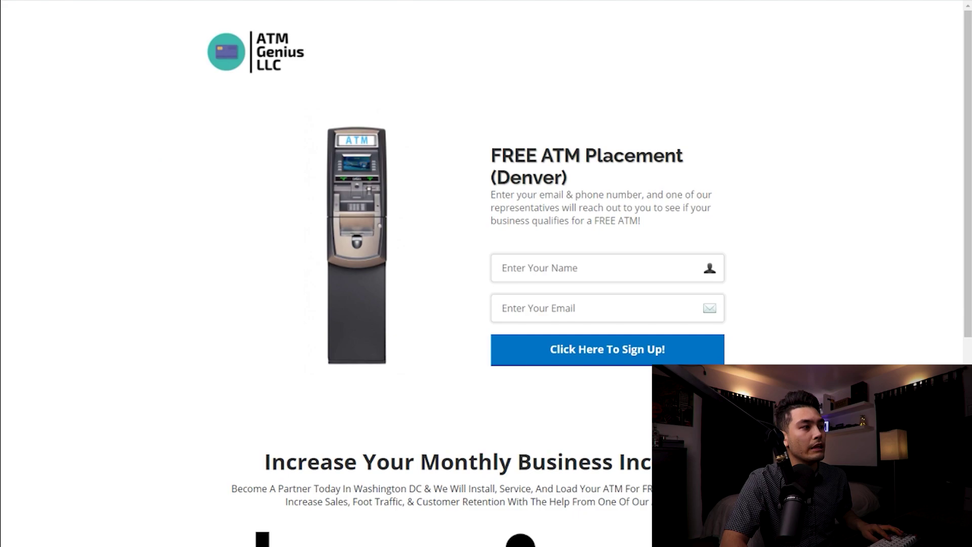
drag(967, 204, 941, 1)
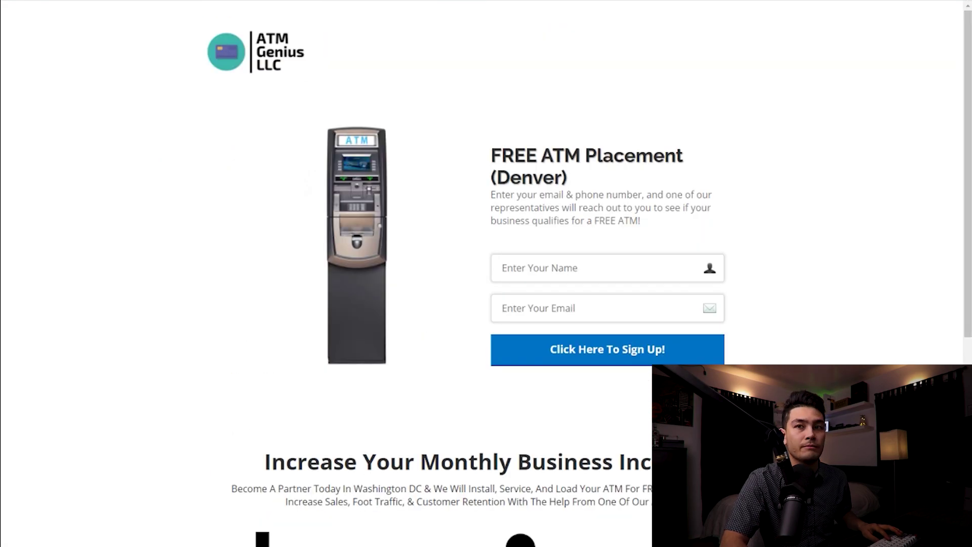
key(ctrl+w)
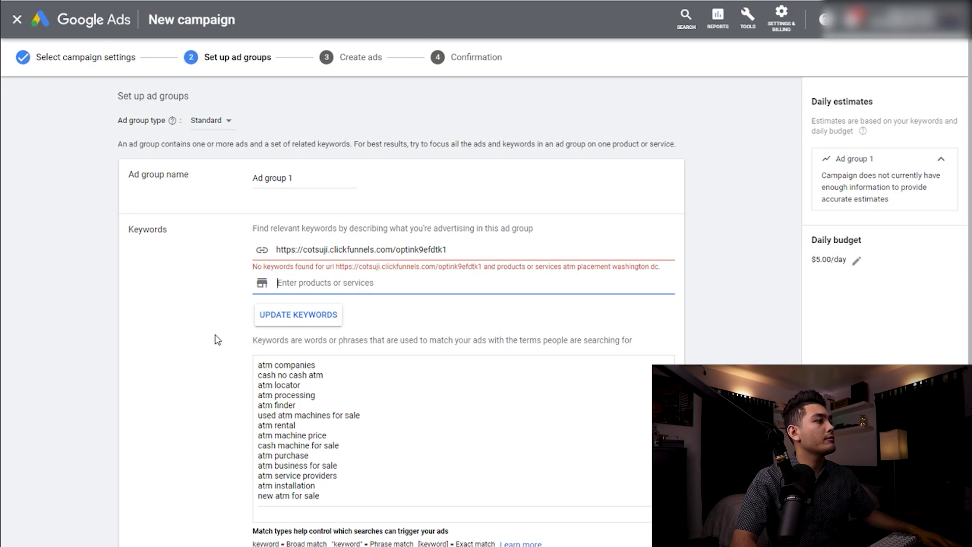
Exit the draft to the All campaigns overview and begin a new campaign.
click(78, 28)
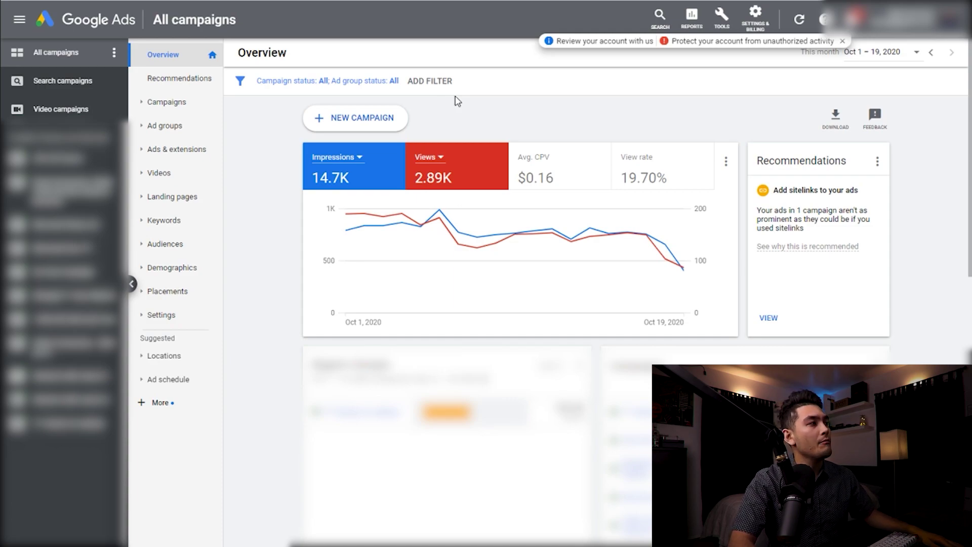
click(364, 127)
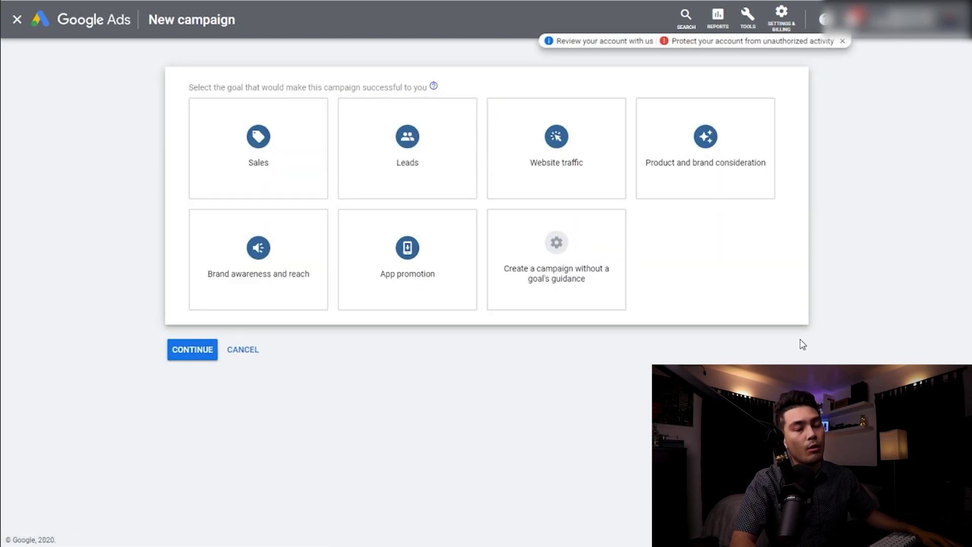
Create a Website traffic Search campaign with the opt-in URL as the business website.
click(562, 157)
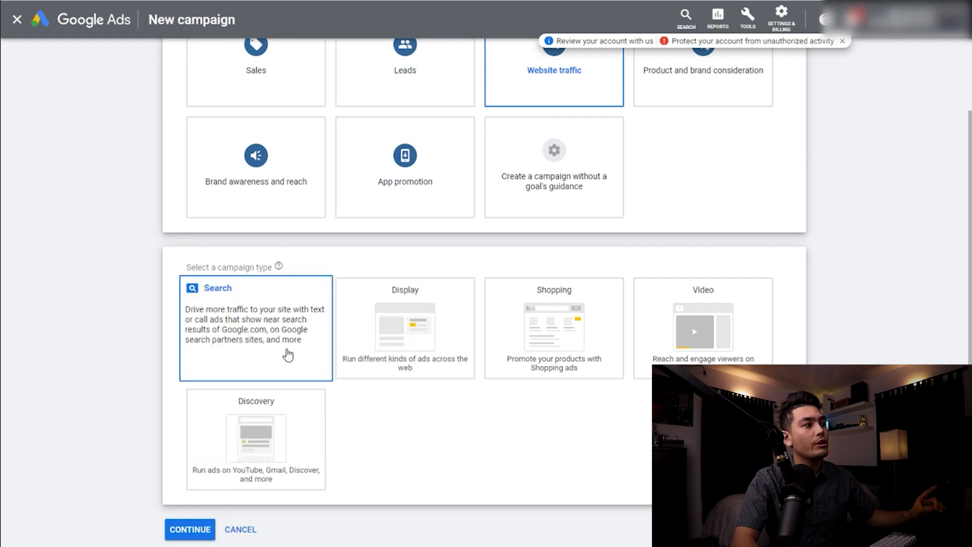
click(288, 355)
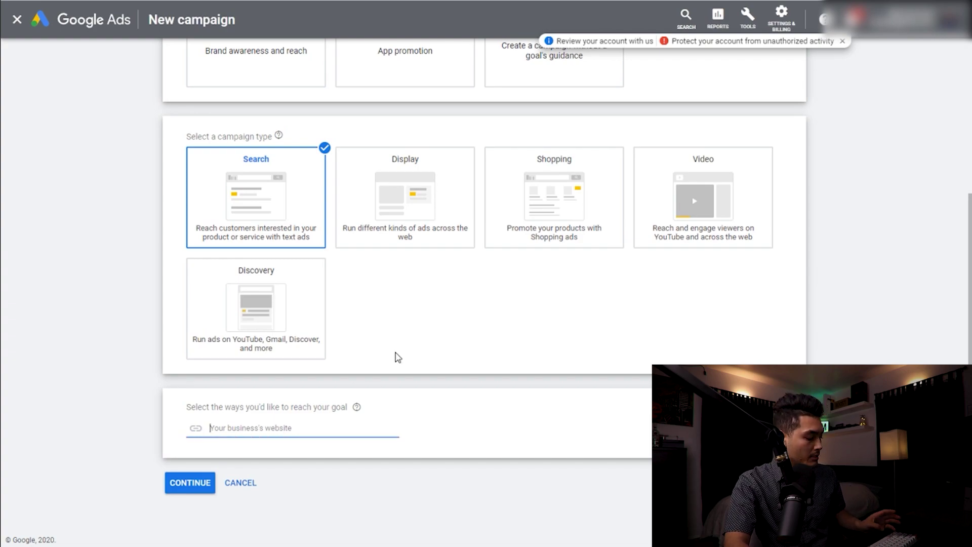
text(https://cotsuji.clickfunnels.com/optink9efdtk1)
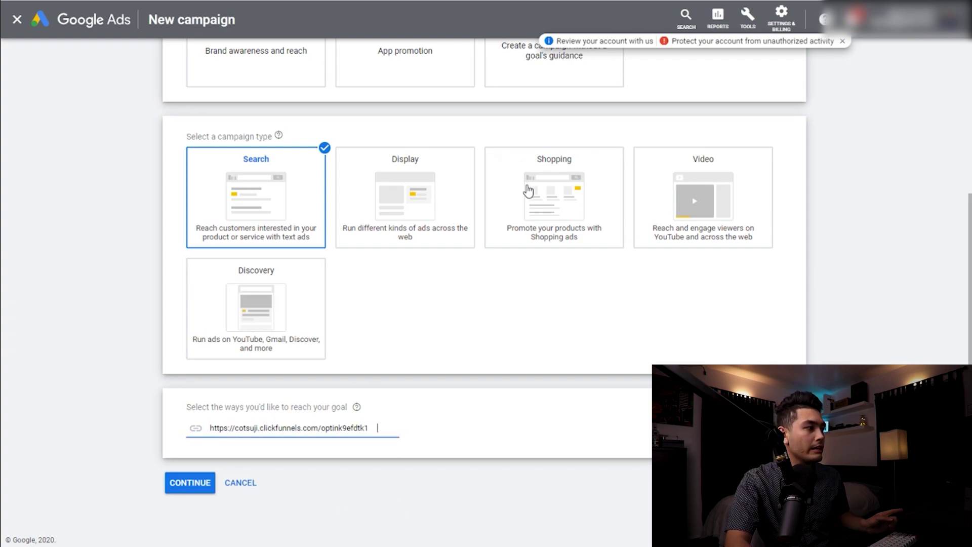
click(198, 487)
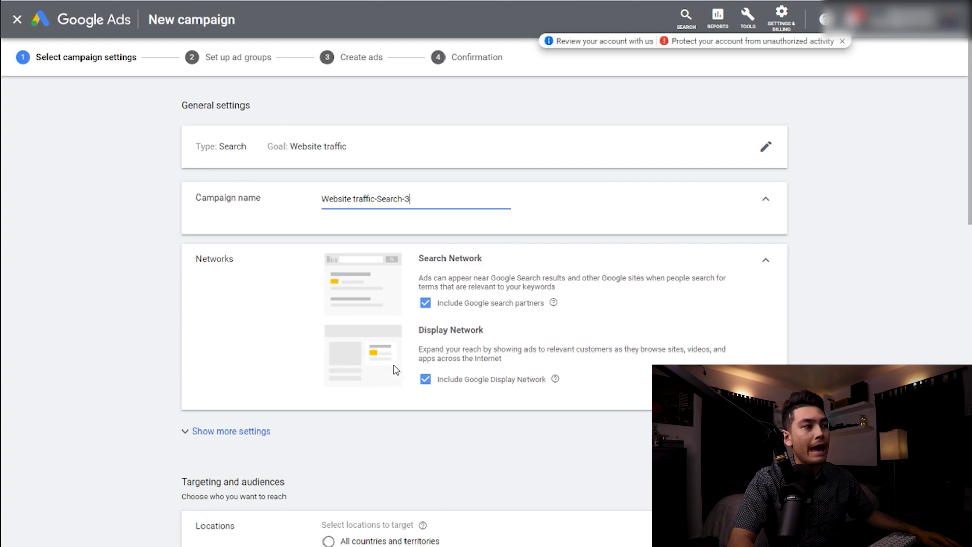
Uncheck Include Google Display Network, then move down to the Locations and Languages settings.
click(425, 379)
scroll(491, 319, down, 1)
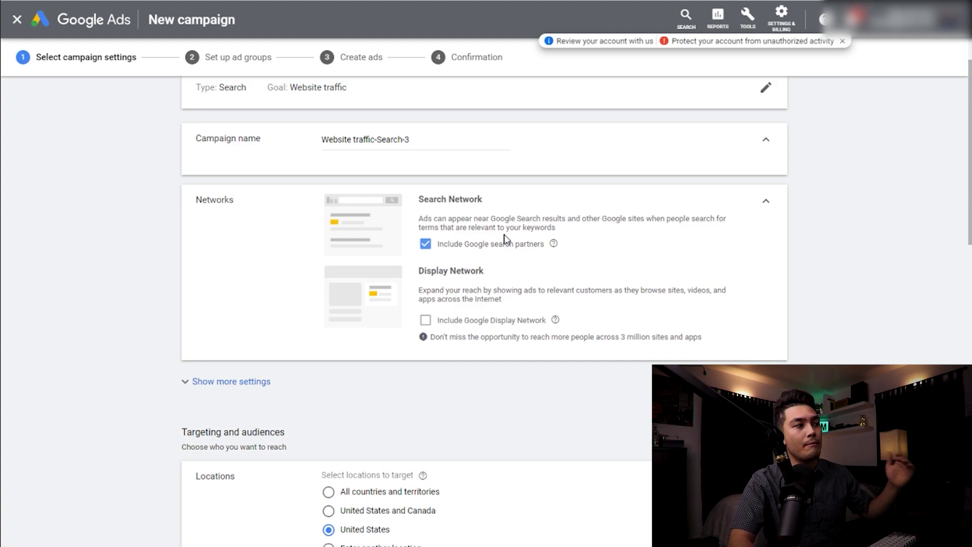
scroll(506, 239, down, 5)
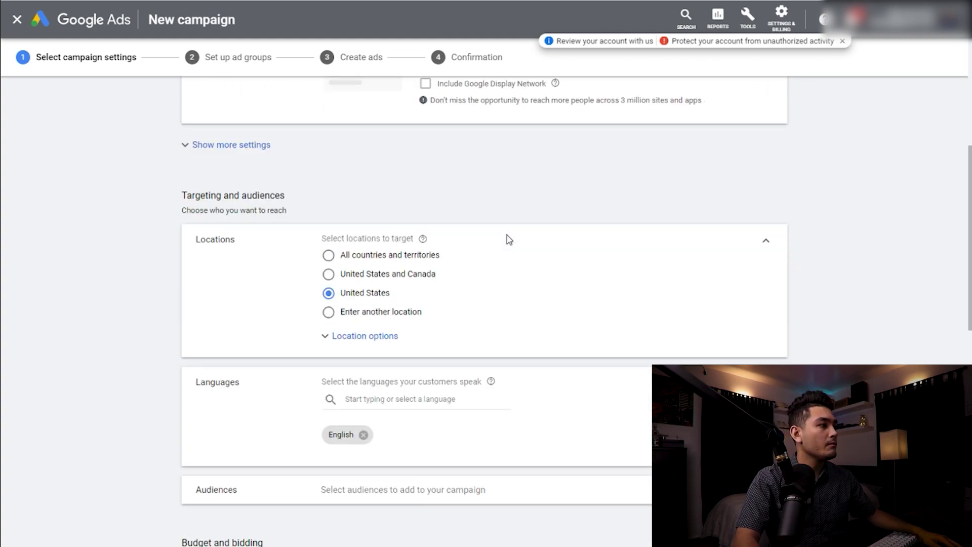
scroll(509, 239, down, 2)
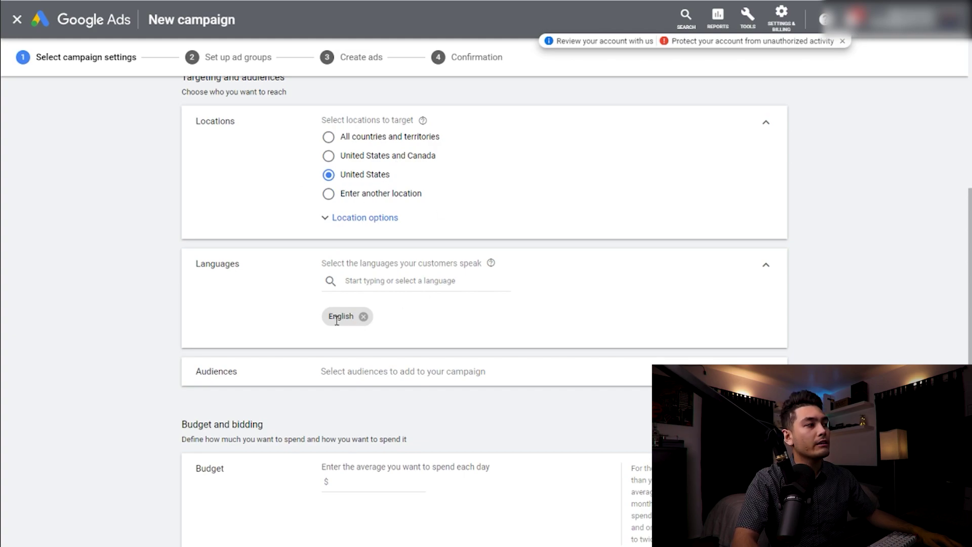
scroll(499, 353, down, 3)
Enter 10 as the daily budget, then save the campaign settings and continue to ad groups.
click(385, 307)
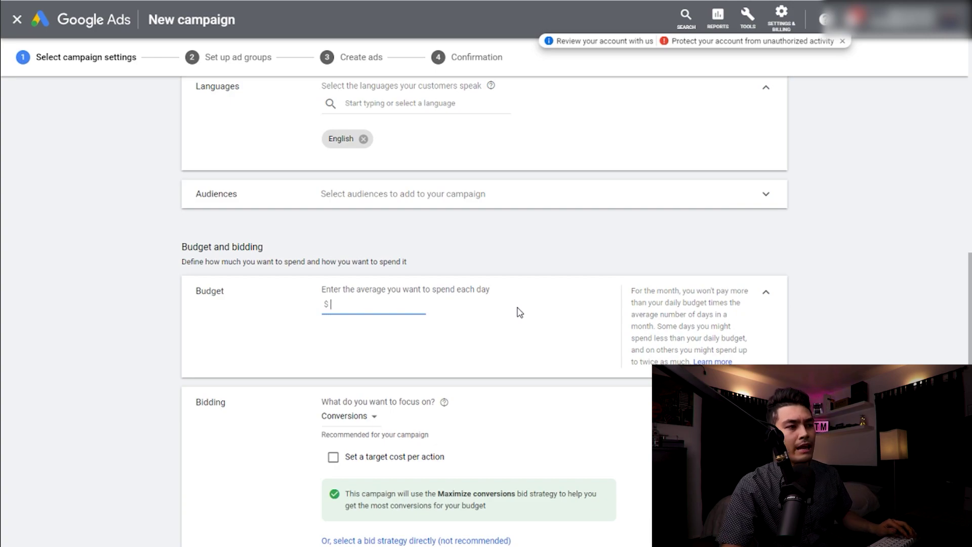
text(10)
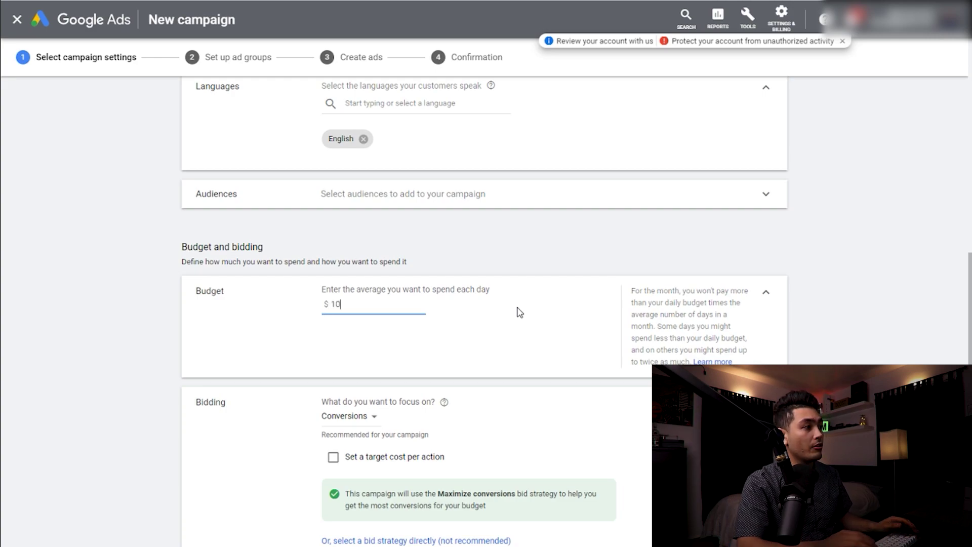
click(831, 295)
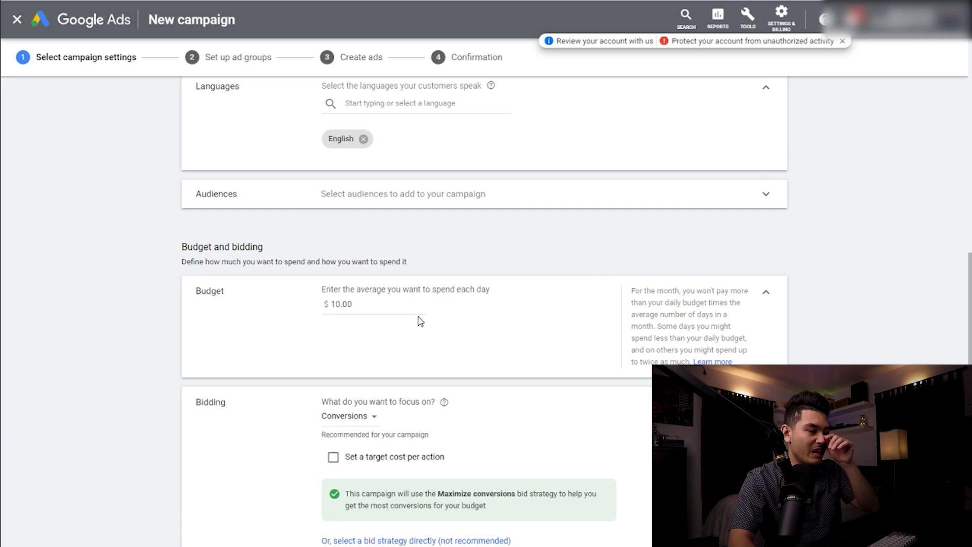
scroll(876, 289, down, 1)
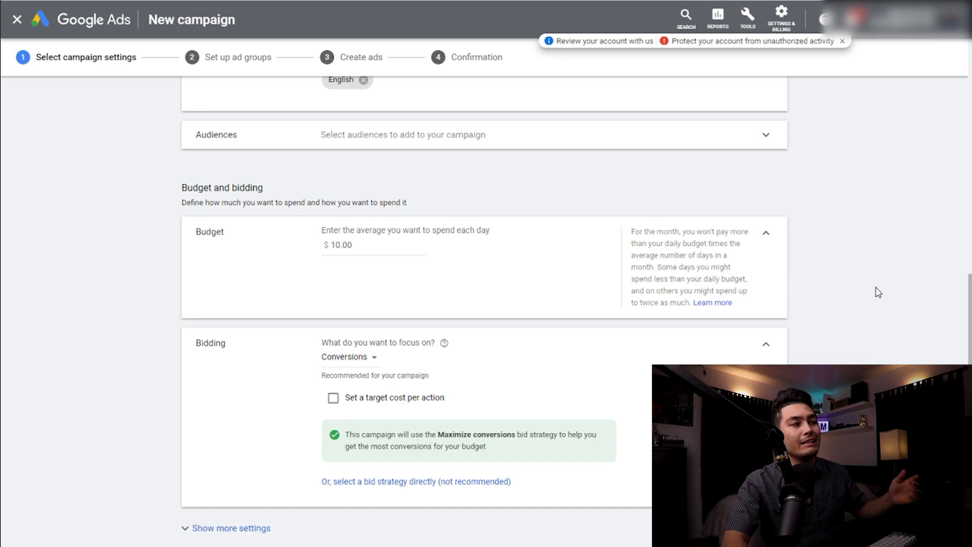
scroll(532, 273, down, 2)
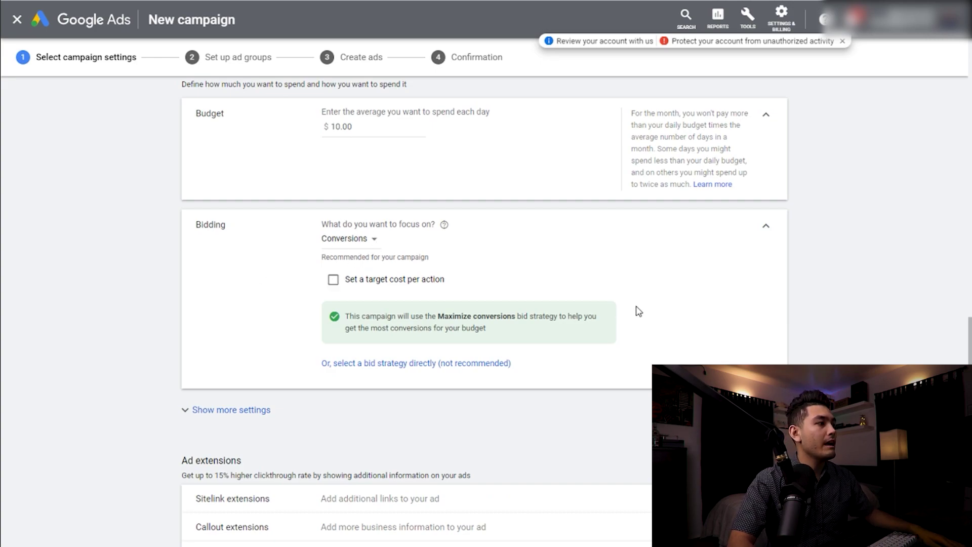
scroll(642, 307, down, 2)
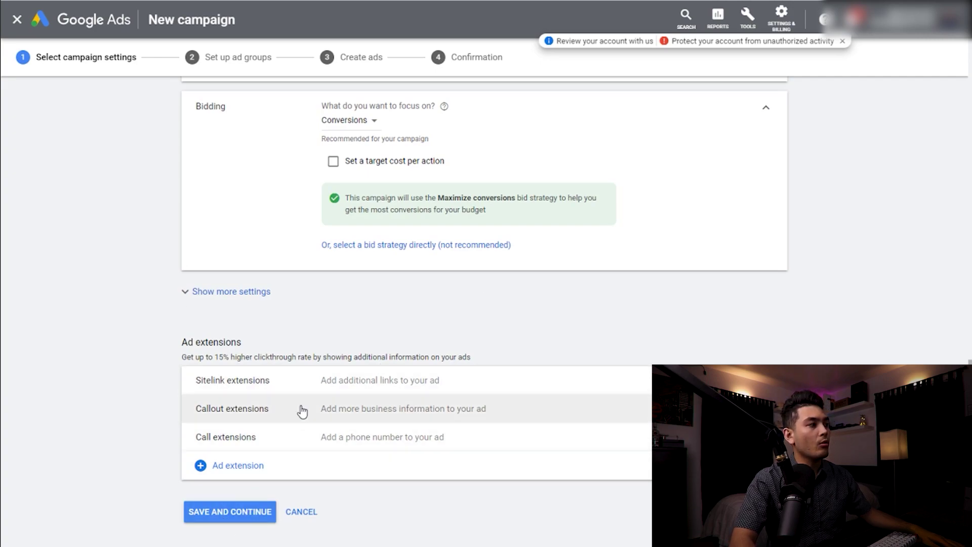
click(223, 519)
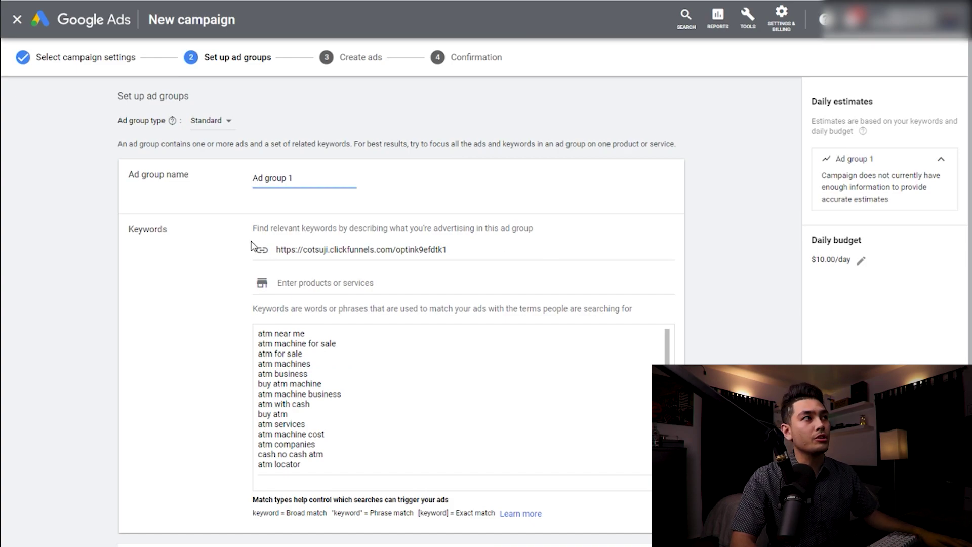
Re-enter the opt-in URL and replace the keyword list, reviewing suggestions like 'buy atm machine'.
drag(475, 249, 217, 235)
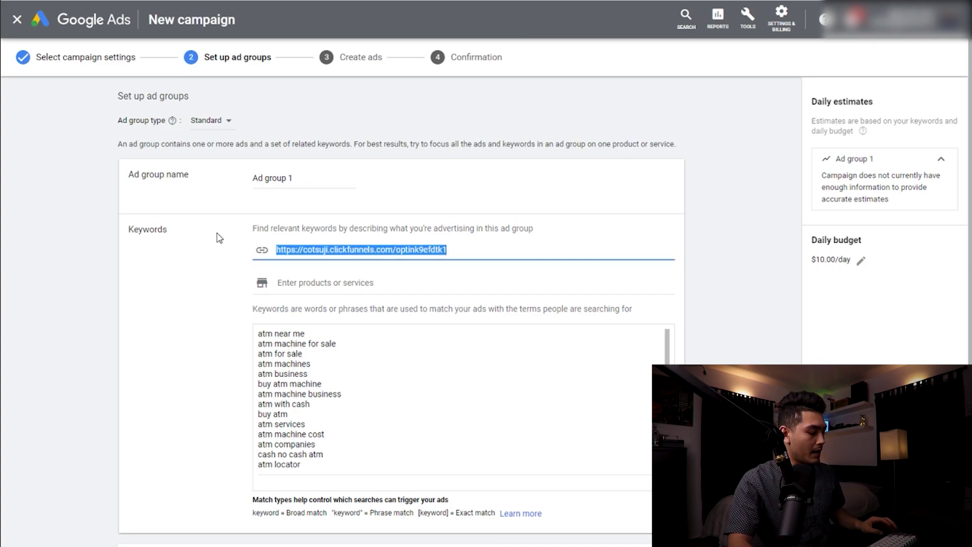
text(https://cotsuji.clickfunnels.com/optink9efdtk1)
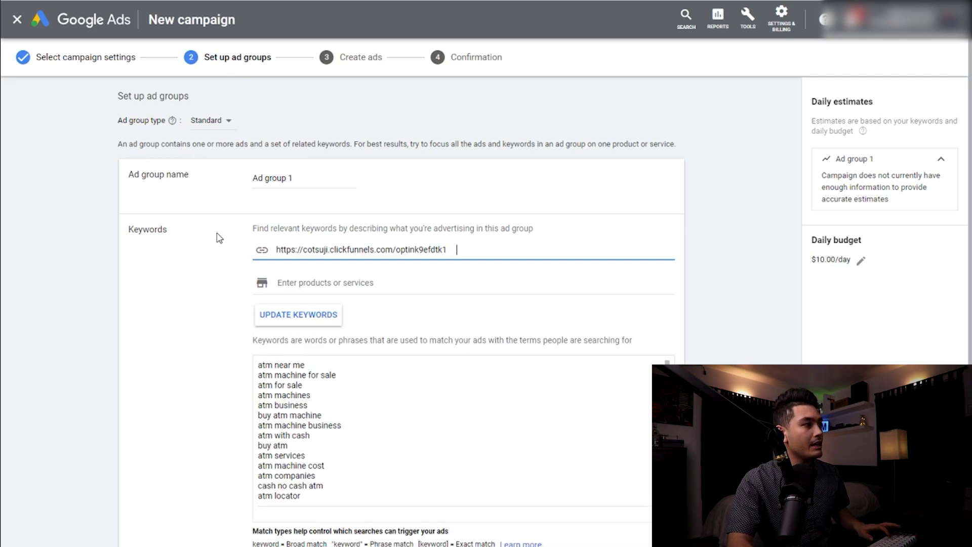
click(311, 321)
click(592, 313)
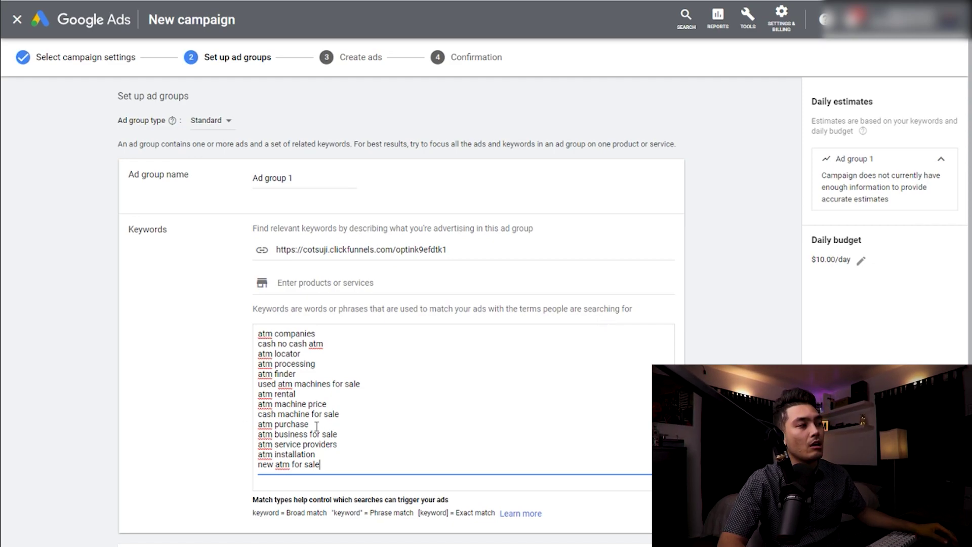
scroll(551, 443, up, 3)
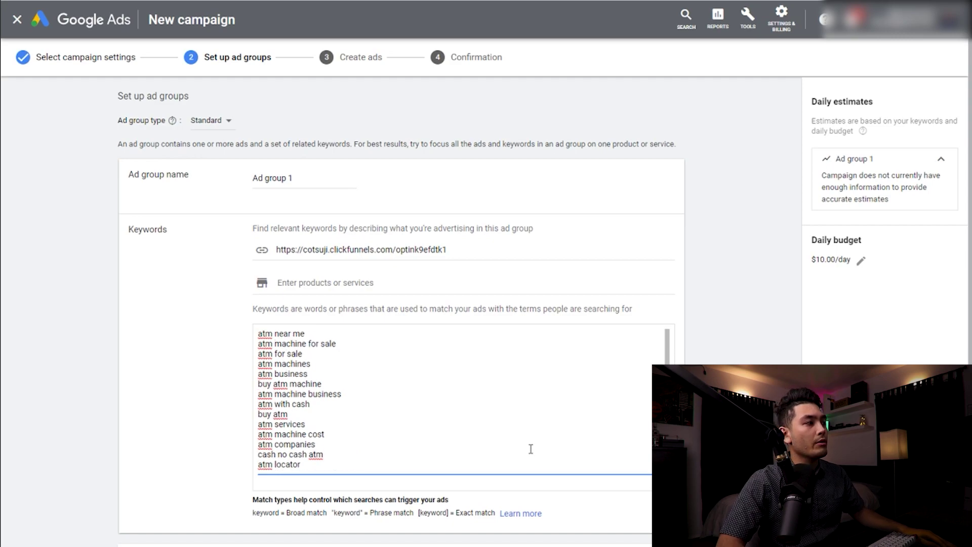
drag(349, 385, 259, 386)
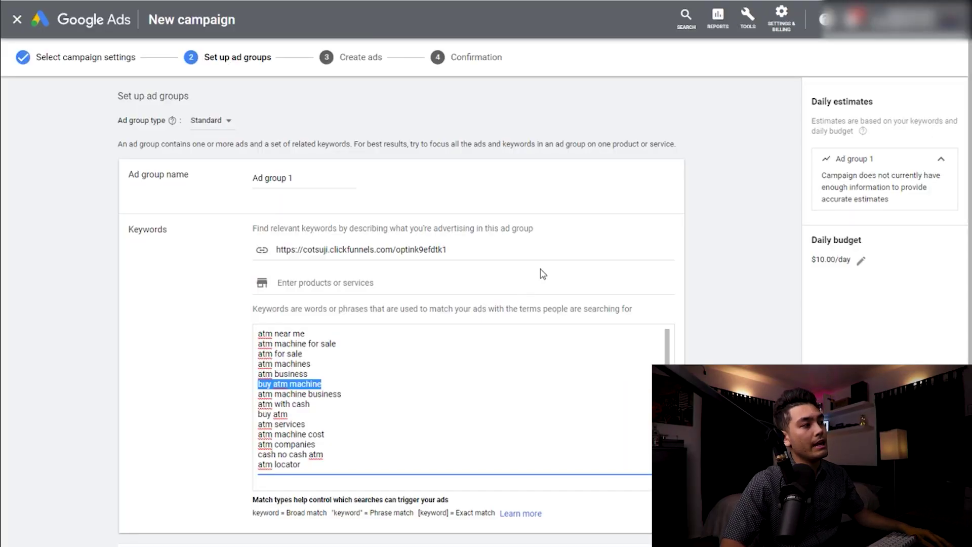
click(337, 283)
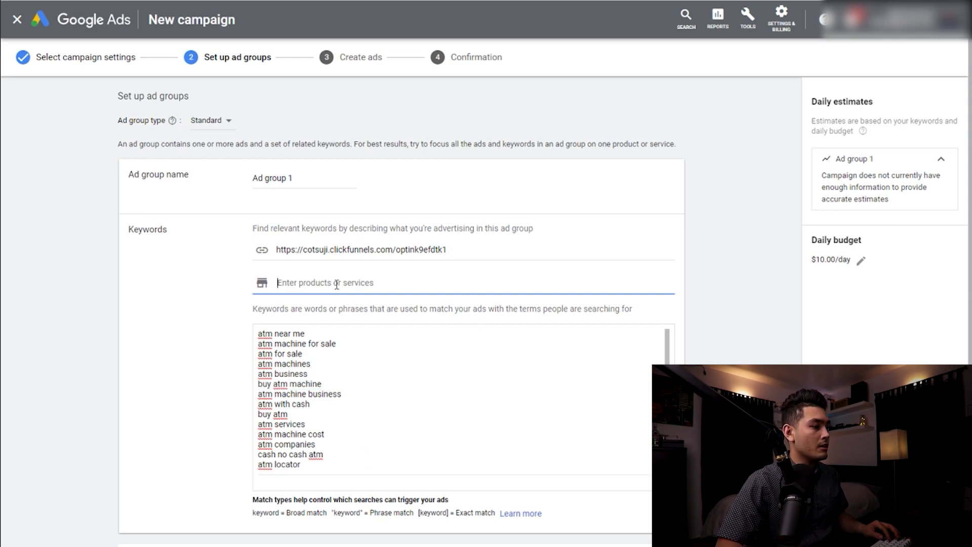
Add products atm placement, atm placement washington dc, free atm placement, free atm for my business; update keywords.
text(atm placement)
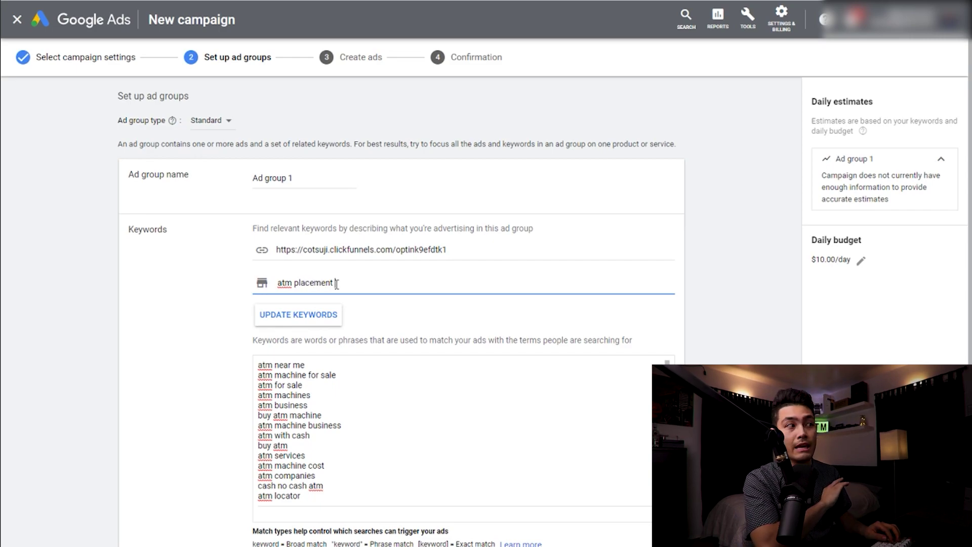
click(294, 314)
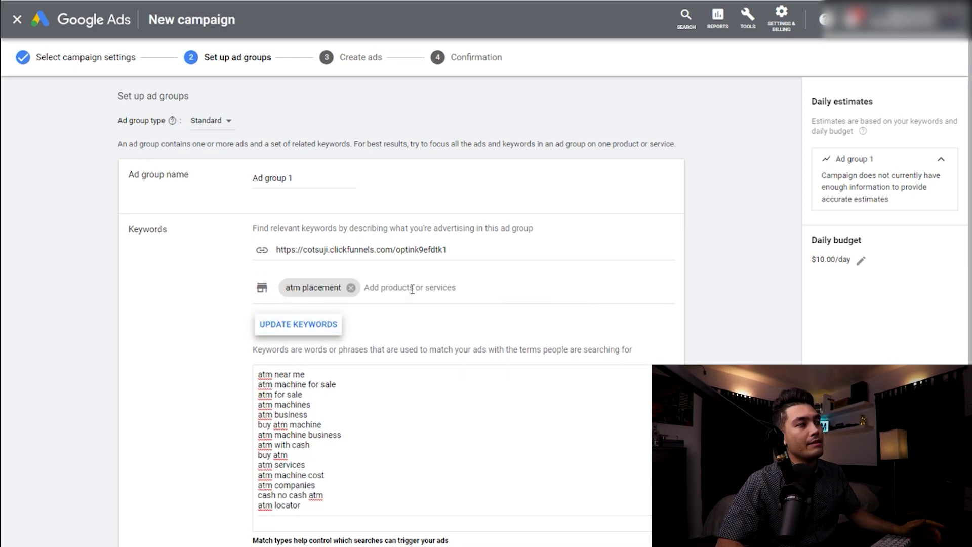
click(418, 287)
text(atm place)
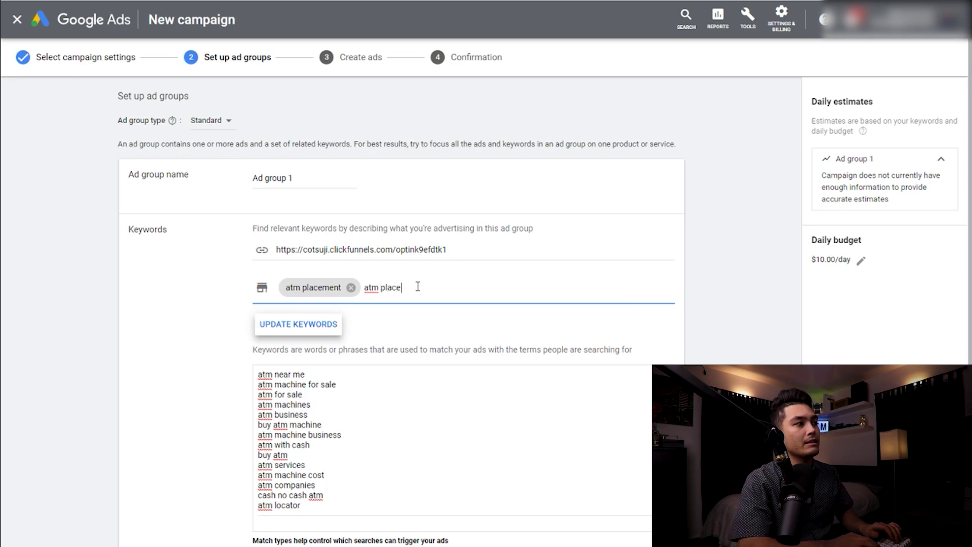
text(ment washinghto)
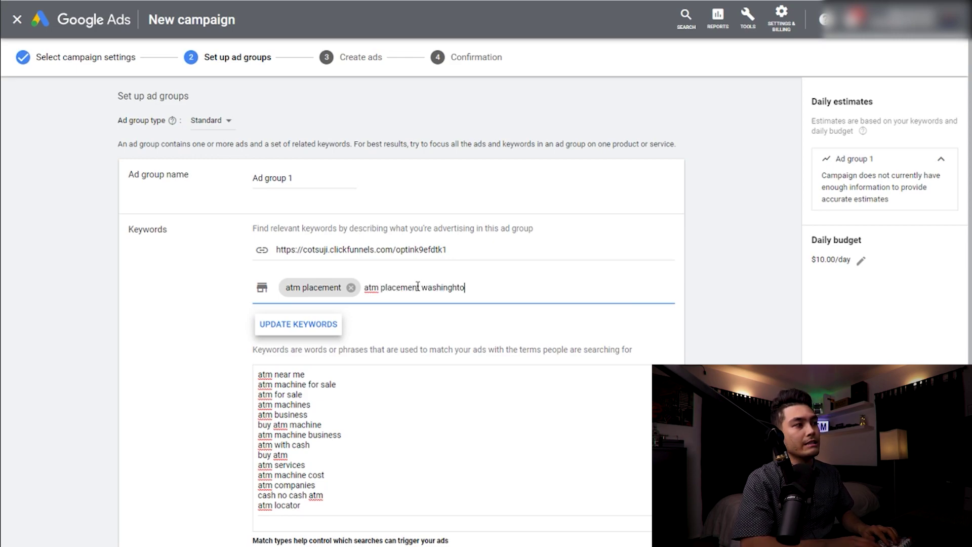
key(Return)
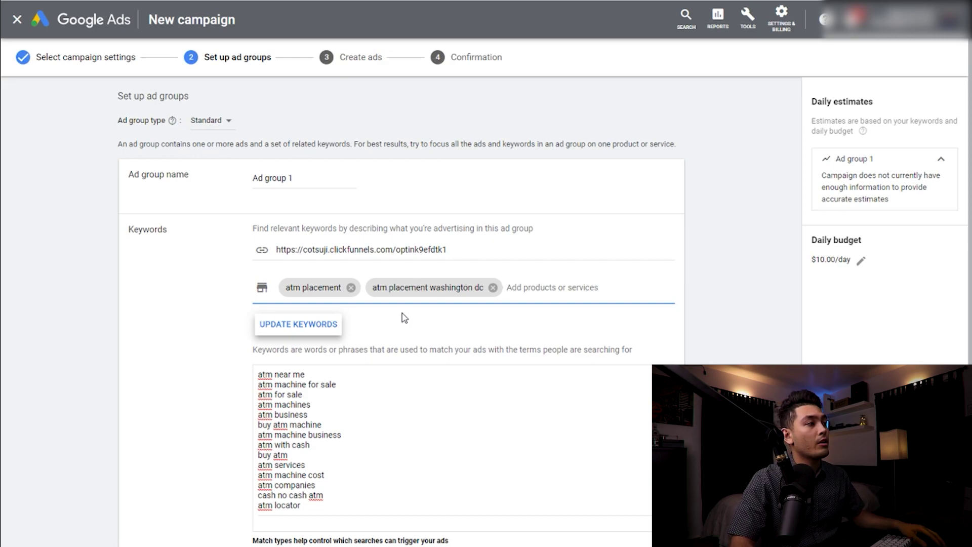
text(free atm plac)
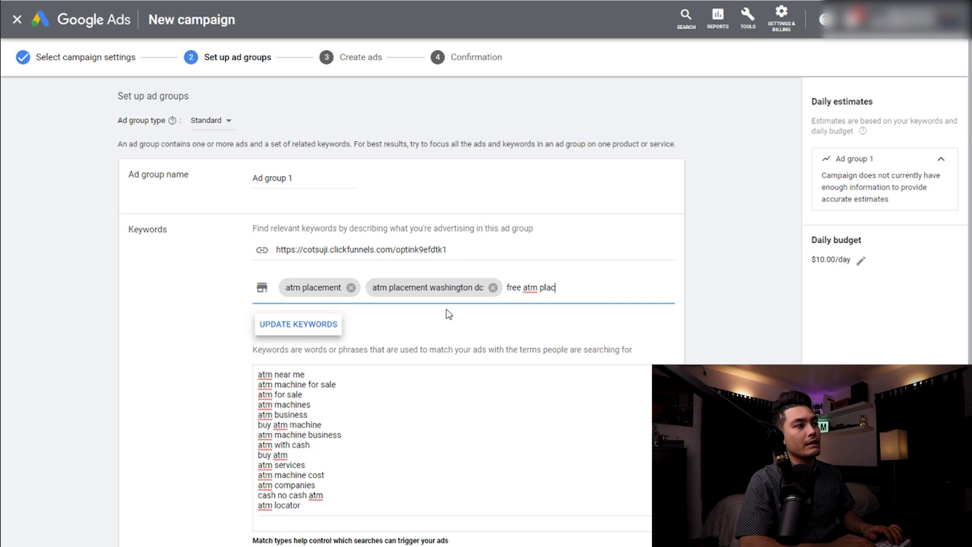
text(ement)
key(Return)
text(at)
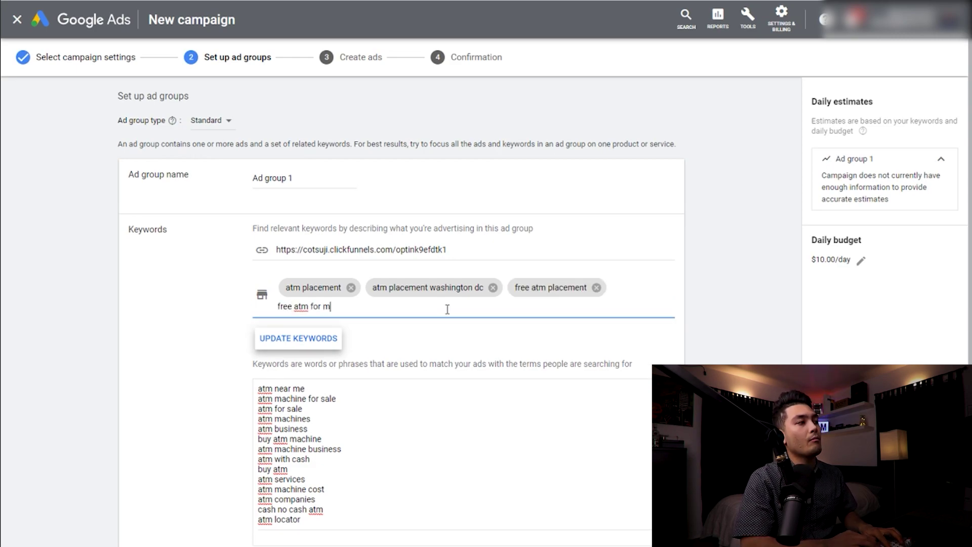
text(sines)
key(Return)
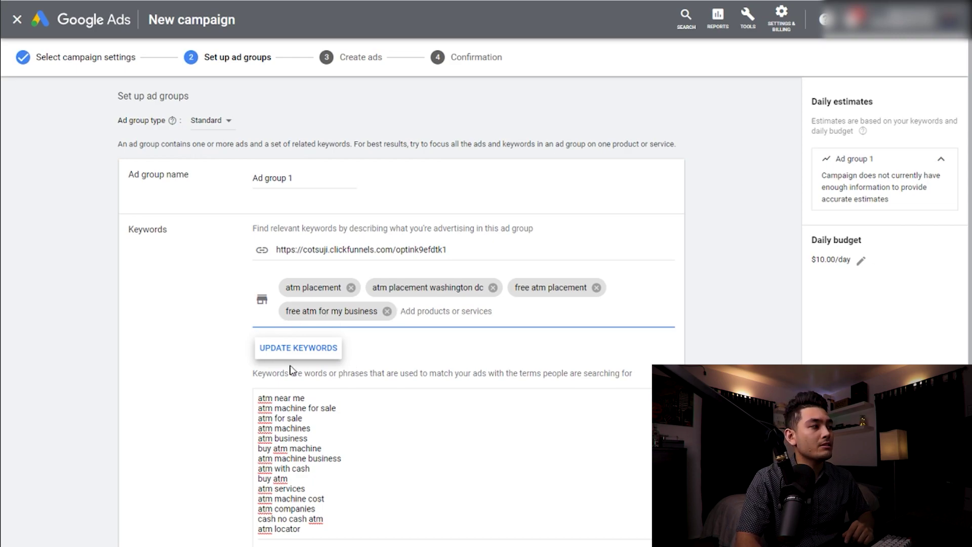
click(310, 354)
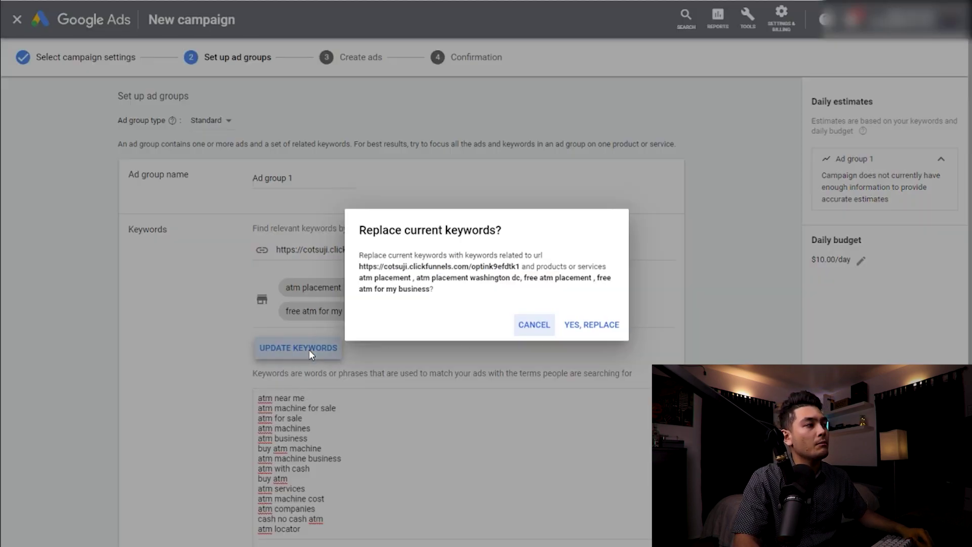
Accept the six replacement keywords and review them in the keyword box.
click(585, 329)
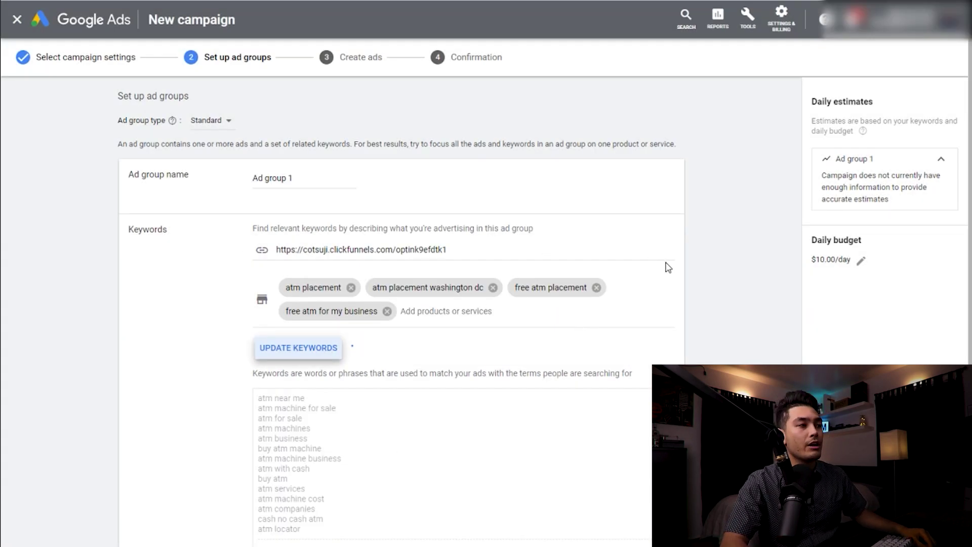
scroll(726, 243, down, 1)
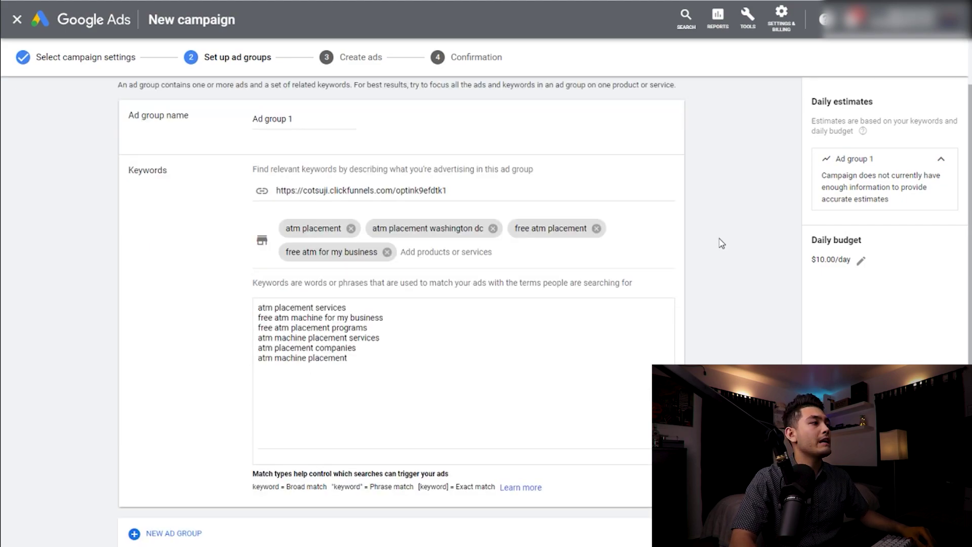
click(345, 358)
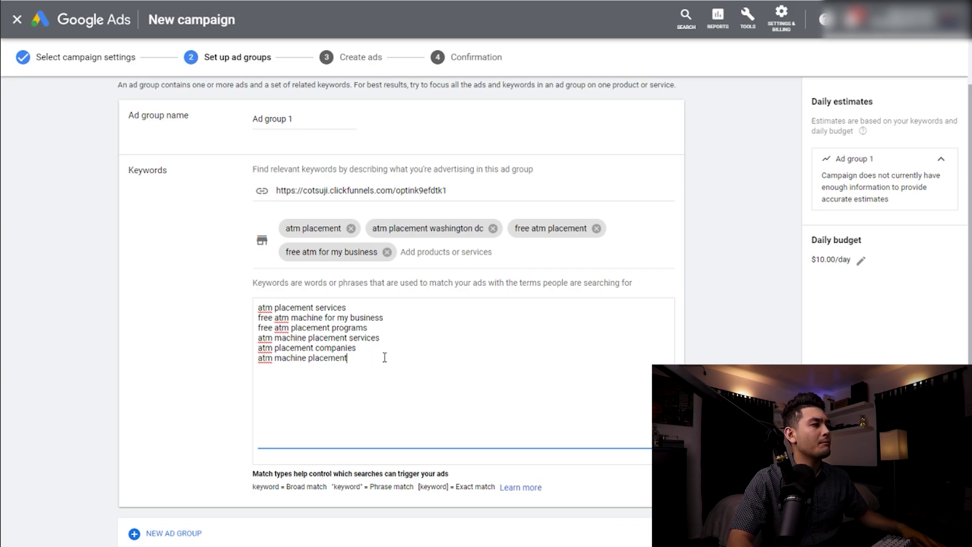
key(shift+Up)
key(shift+Up)
key(shift+Up)
key(shift+Up)
key(shift+Up)
key(shift+Home)
click(484, 355)
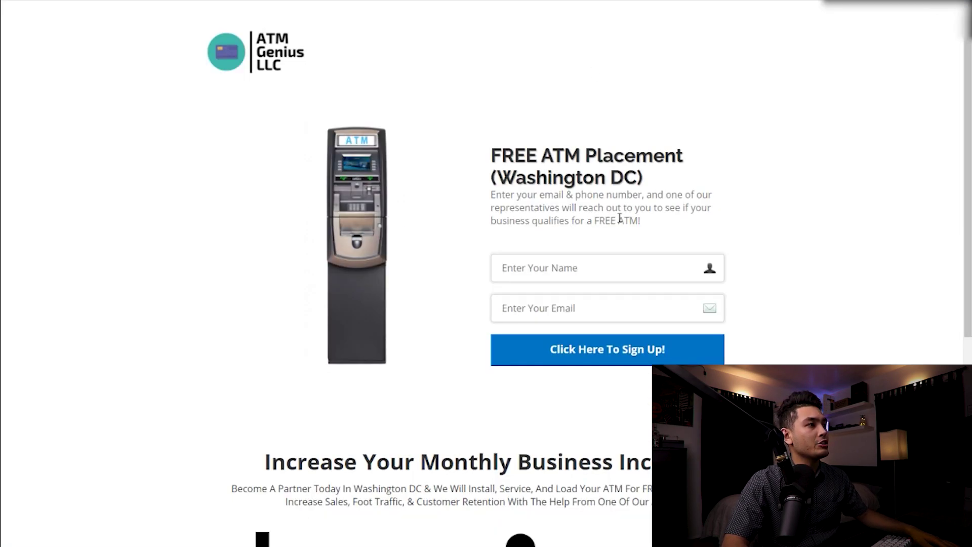
Highlight 'Washington DC' in the live opt-in page's FREE ATM Placement heading.
drag(655, 182, 497, 176)
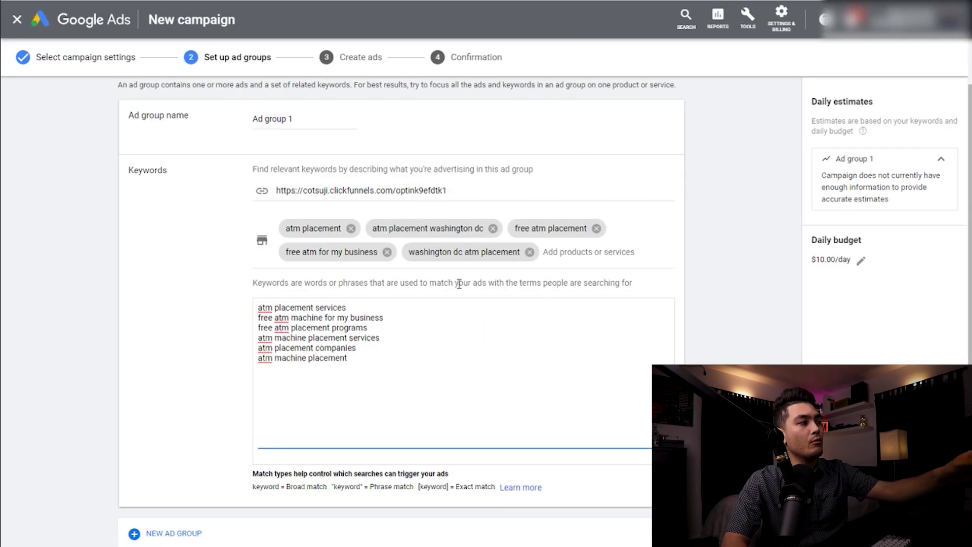
Finish the keyword list and save Ad group 1, continuing on to the ads.
click(699, 291)
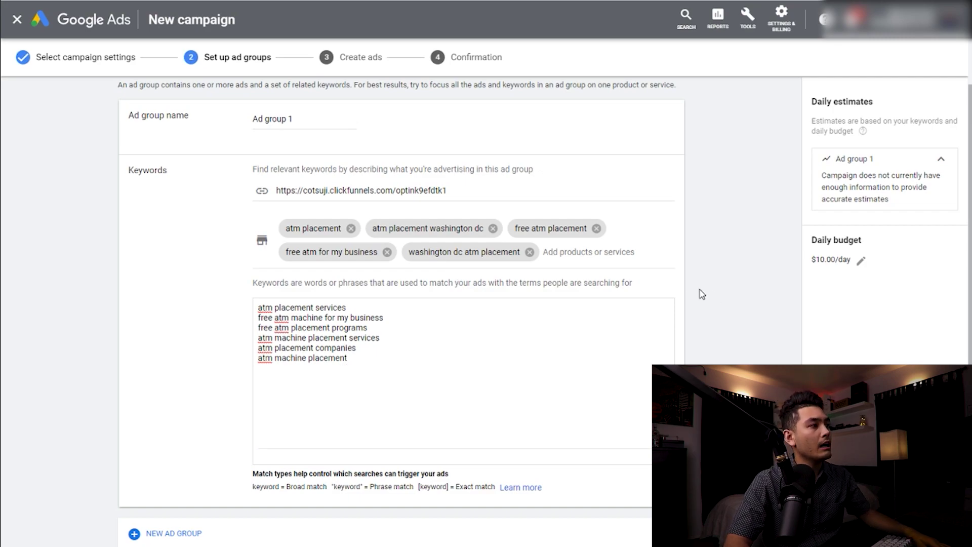
scroll(695, 294, down, 2)
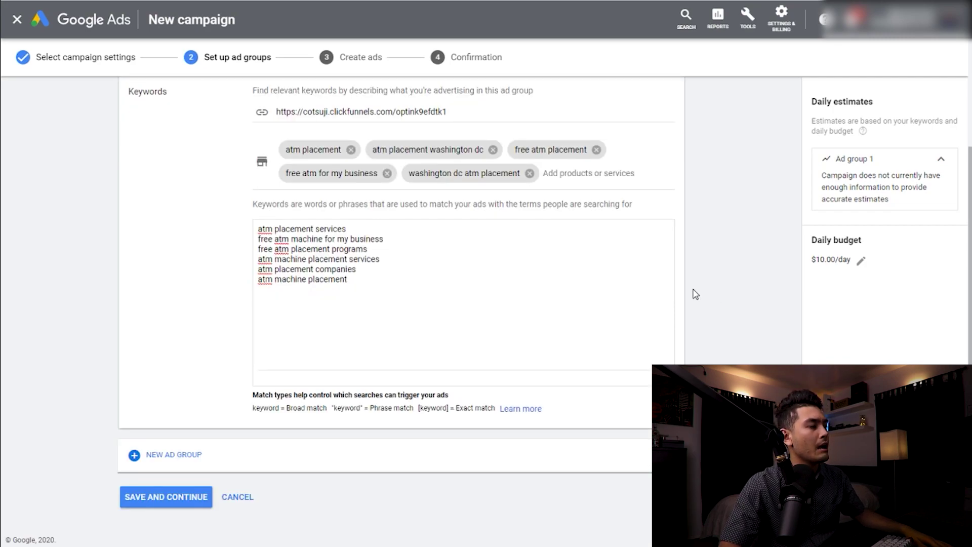
click(191, 502)
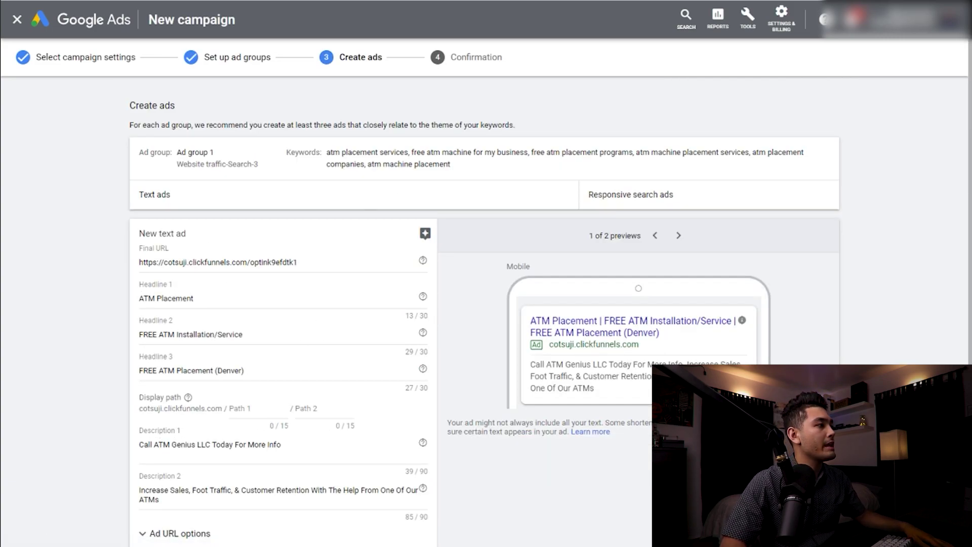
Check the 'ATM Placement' / 'FREE ATM Placement (Denver)' text ad and its URL options, then save it.
scroll(43, 277, down, 1)
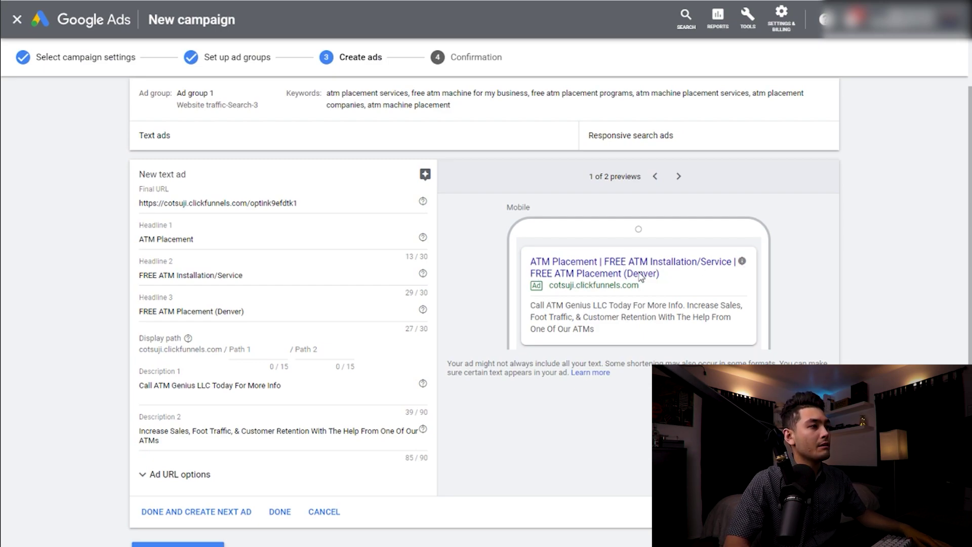
scroll(41, 238, down, 2)
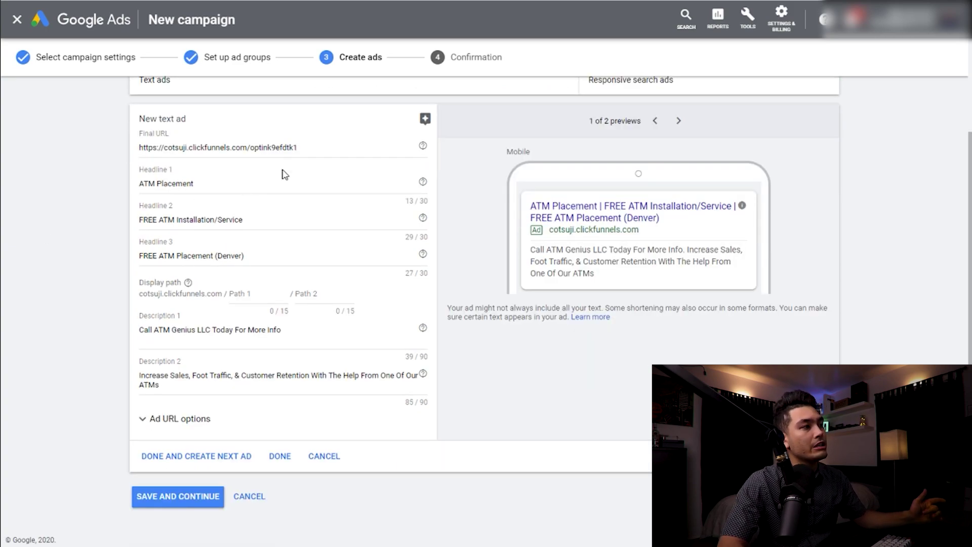
click(145, 428)
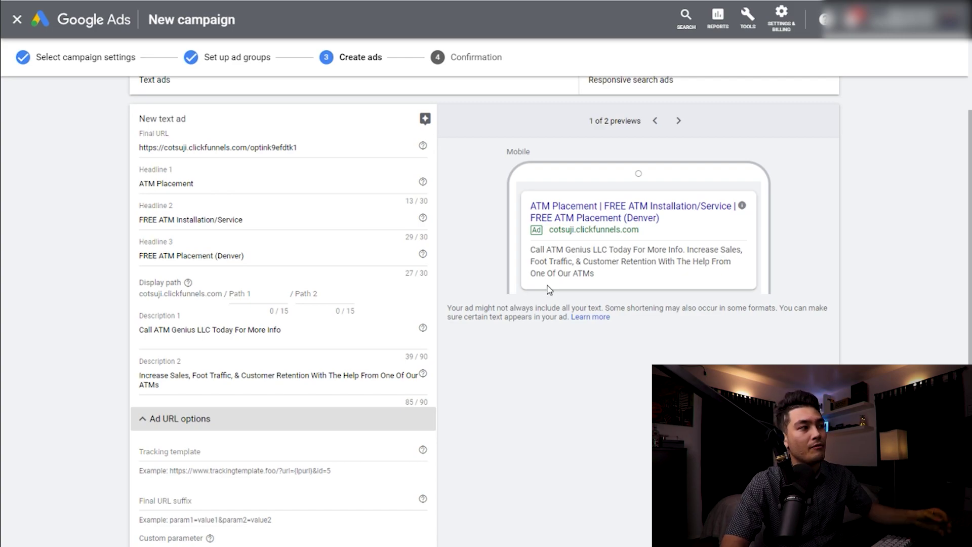
scroll(557, 296, down, 4)
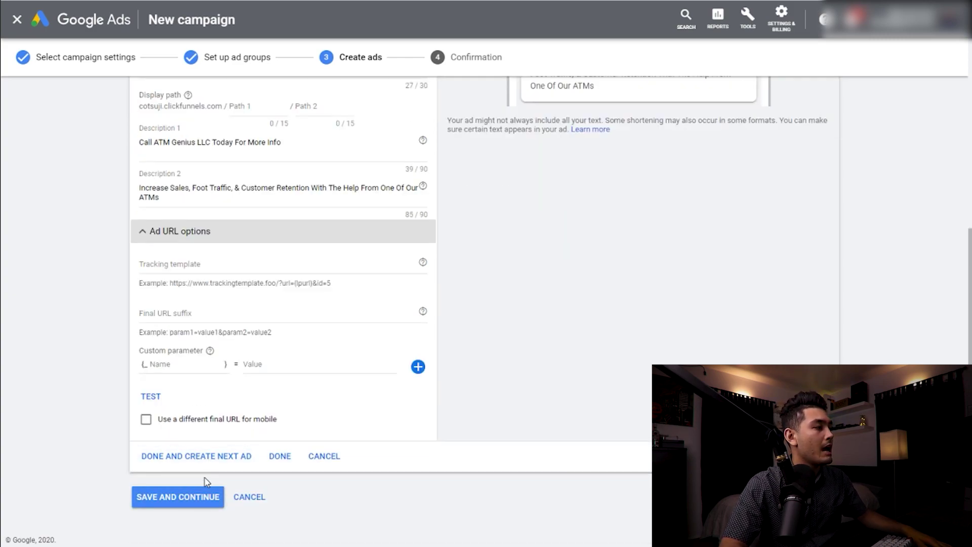
click(195, 503)
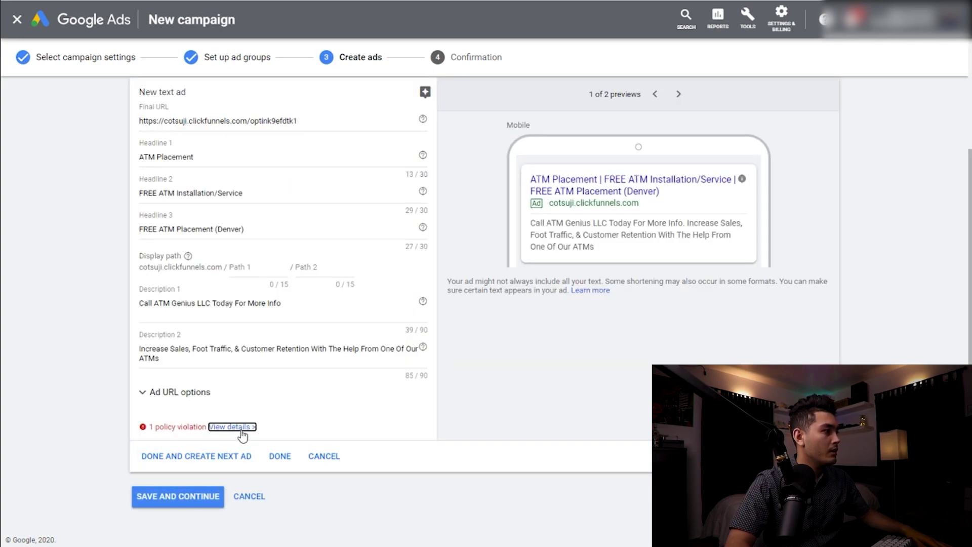
Read the capitalization policy violation details for the ad.
click(232, 427)
scroll(555, 167, up, 1)
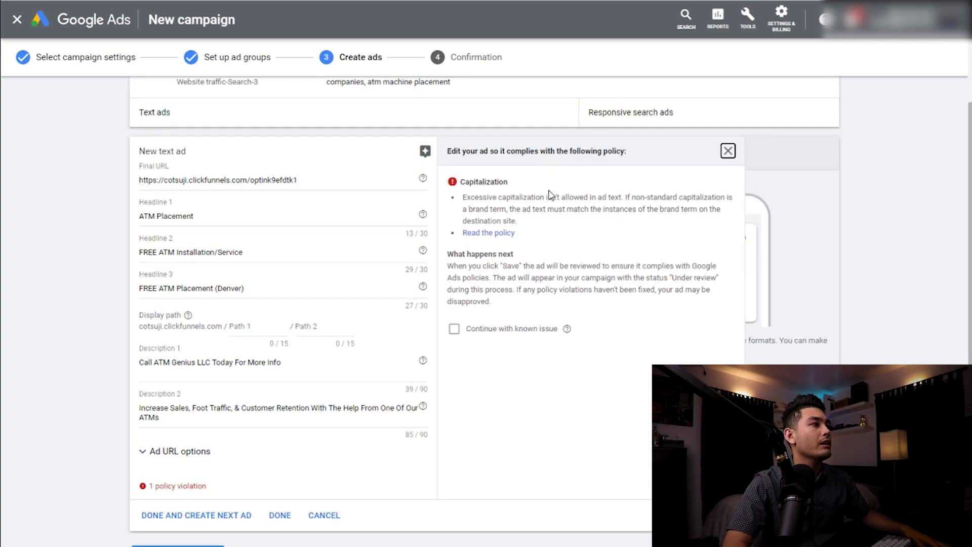
drag(567, 226, 479, 198)
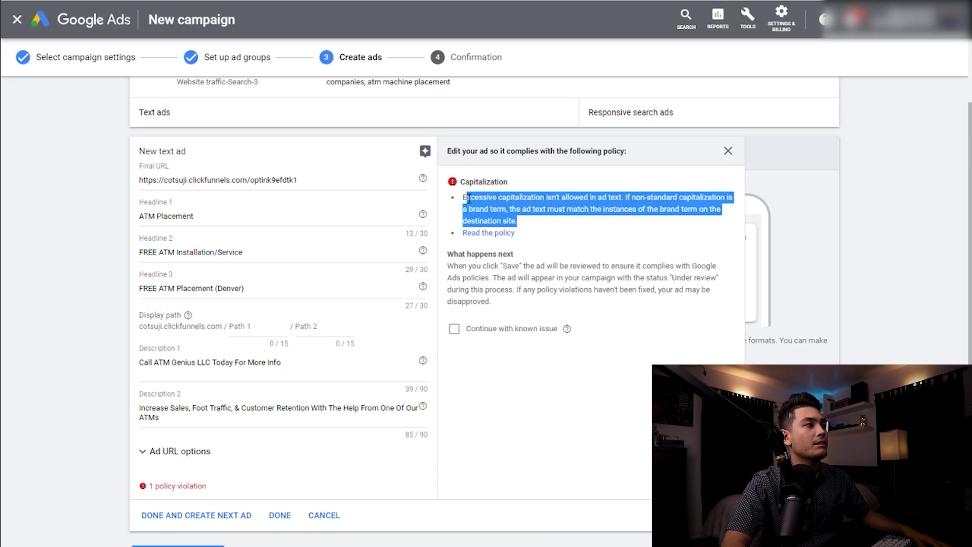
scroll(597, 212, up, 2)
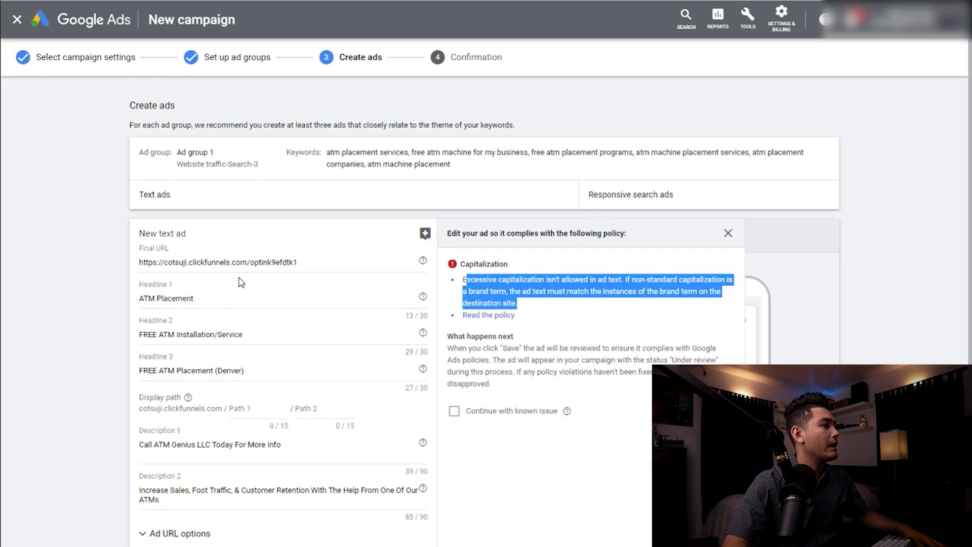
Change 'FREE' to 'Free' in Headlines 2 and 3 and save the corrected ad.
click(205, 332)
drag(159, 334, 139, 334)
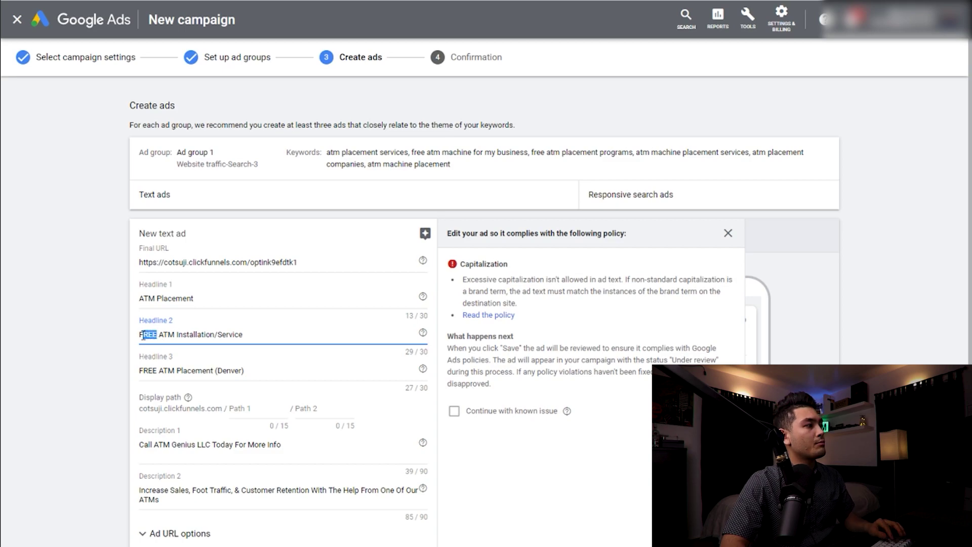
text(Free)
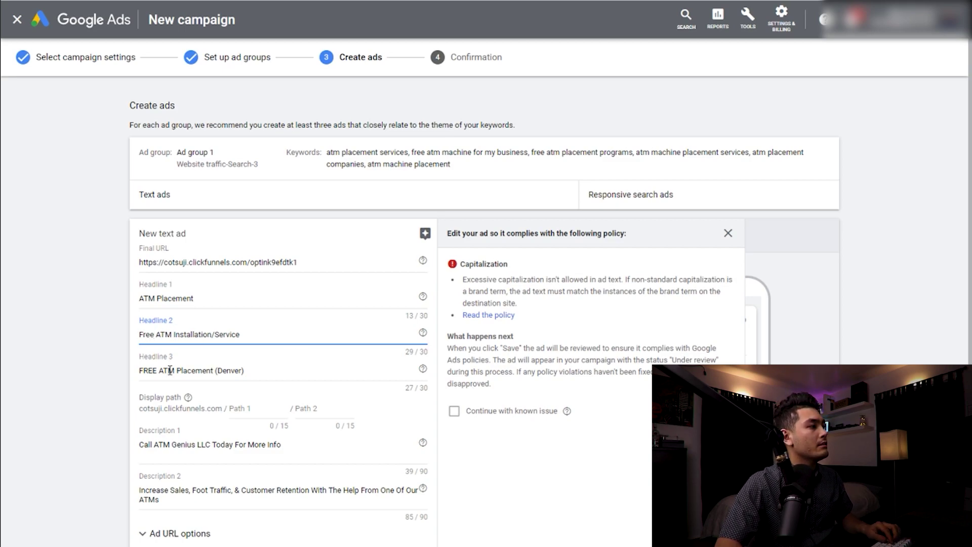
drag(157, 373, 140, 374)
text(Free)
click(112, 399)
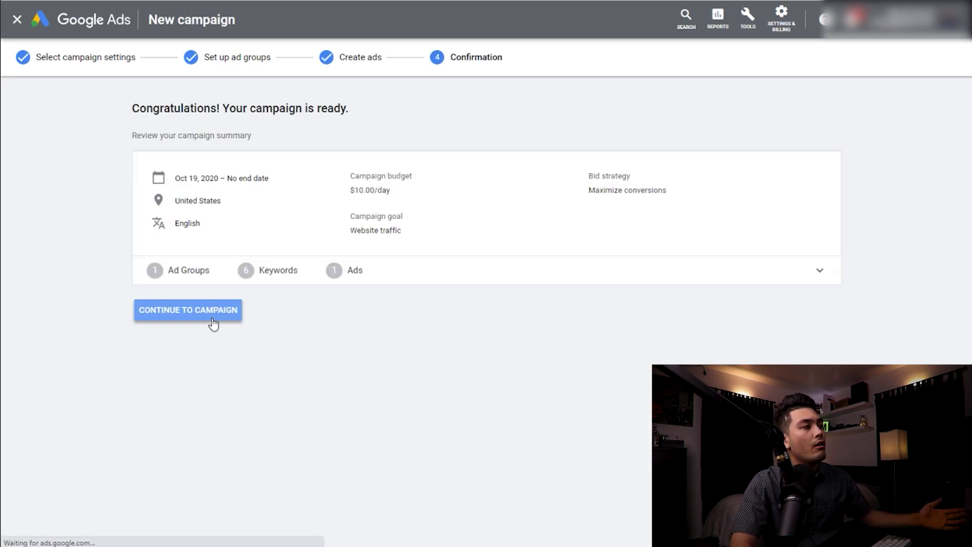
click(210, 320)
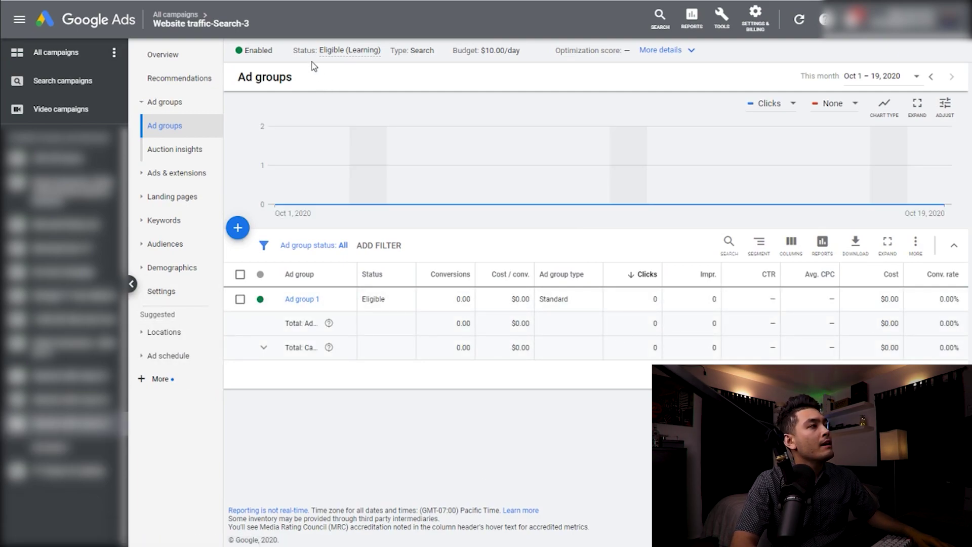
Show the Eligible (Learning) status details for the 'Website traffic-Search-3' campaign.
mouse_move(352, 59)
mouse_down()
mouse_move(381, 58)
mouse_move(363, 60)
mouse_up()
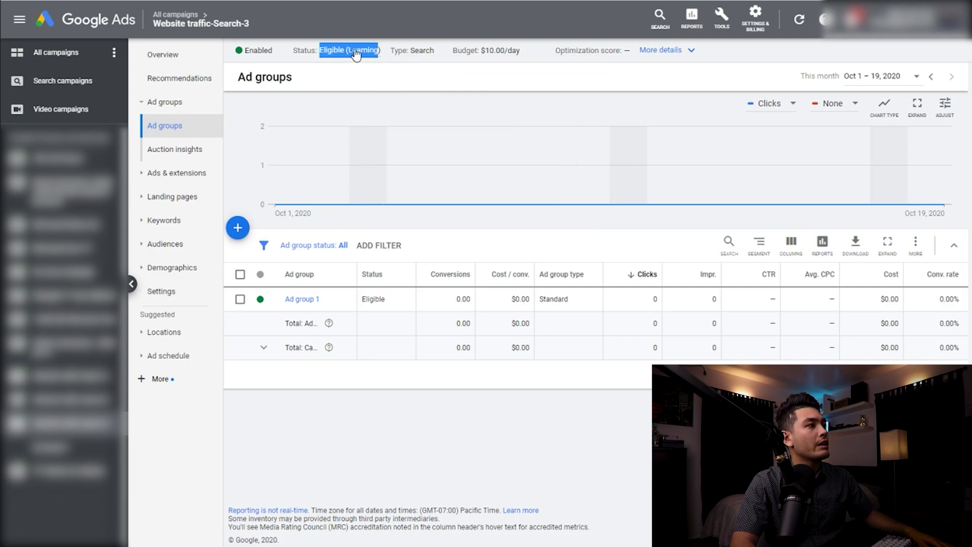
mouse_move(356, 54)
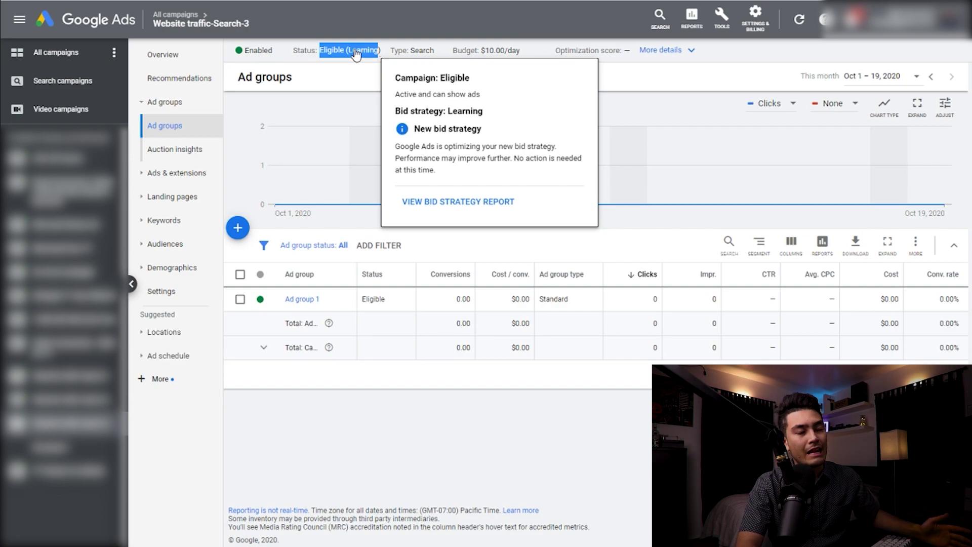